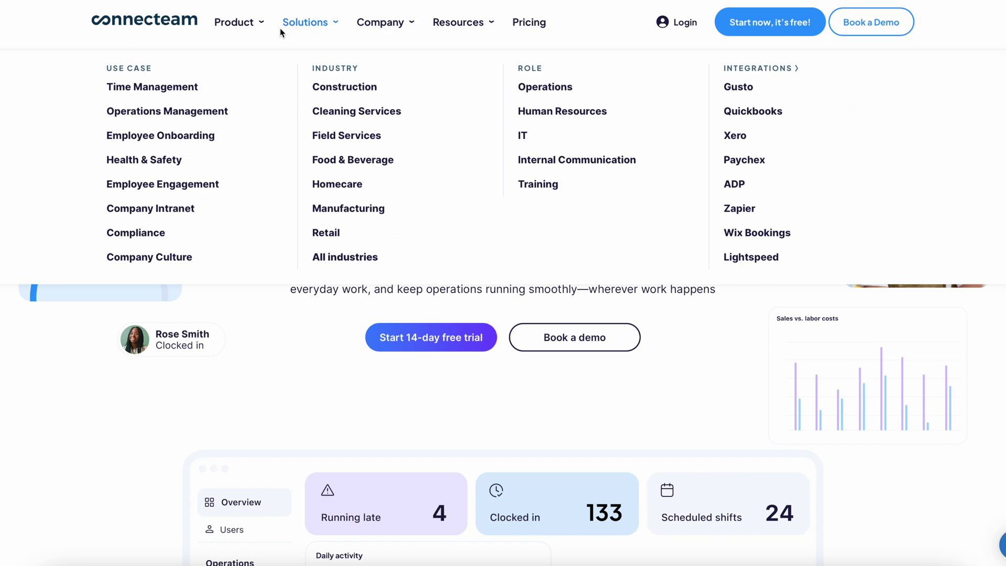
pyautogui.moveTo(249, 21)
pyautogui.moveTo(219, 136)
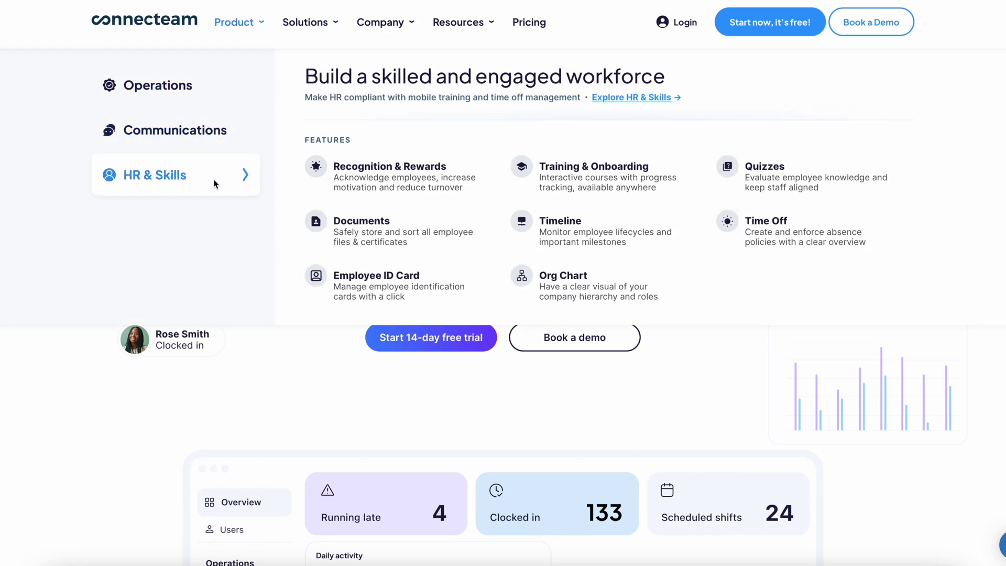
pyautogui.scroll(-2, 244, 377)
pyautogui.scroll(-5, 244, 377)
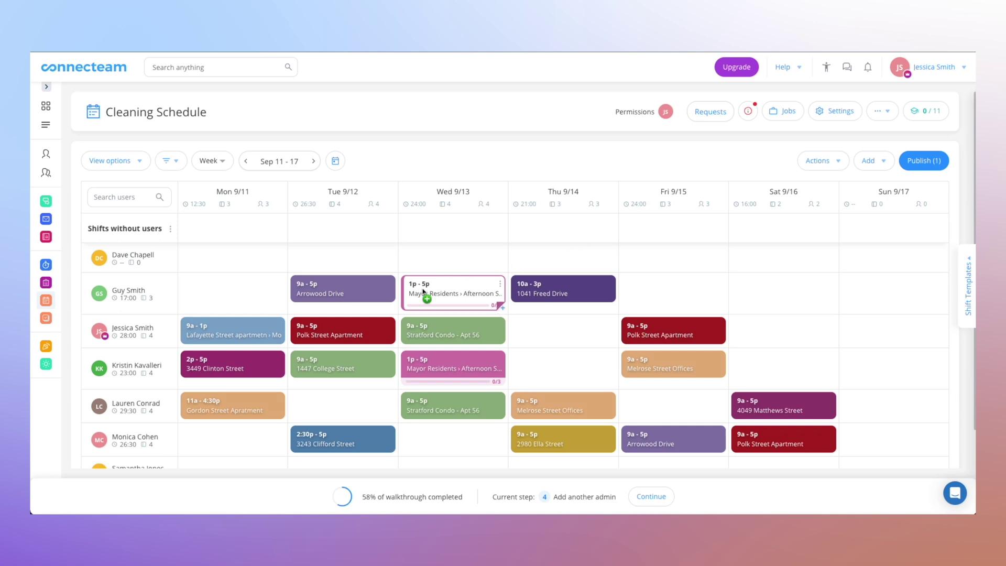
# Move the 1p–5p Mayor Residents shift to Thursday, duplicate it, and auto-assign 25 unassigned shifts.
pyautogui.moveTo(423, 292); pyautogui.dragTo(525, 330)
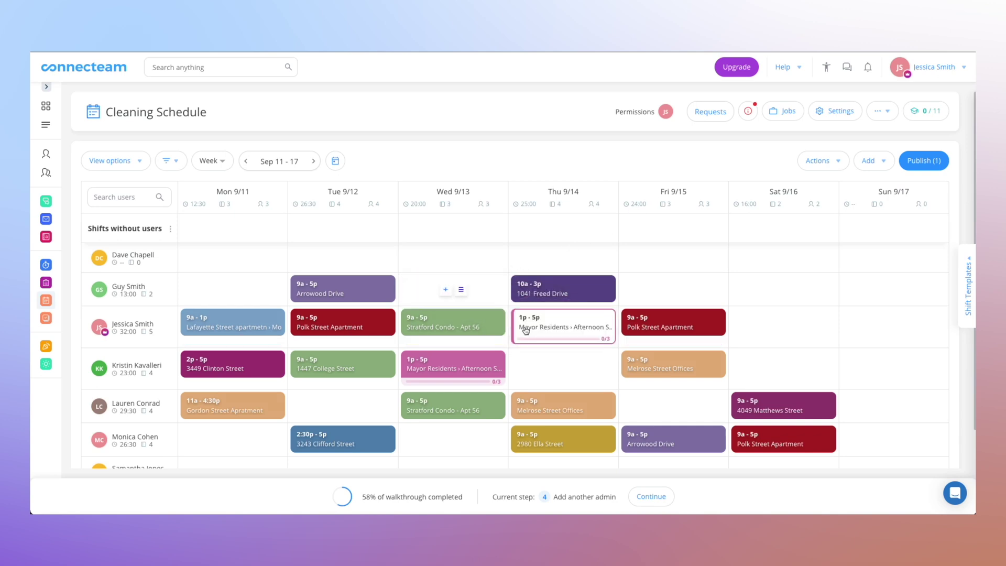
pyautogui.rightClick(608, 336)
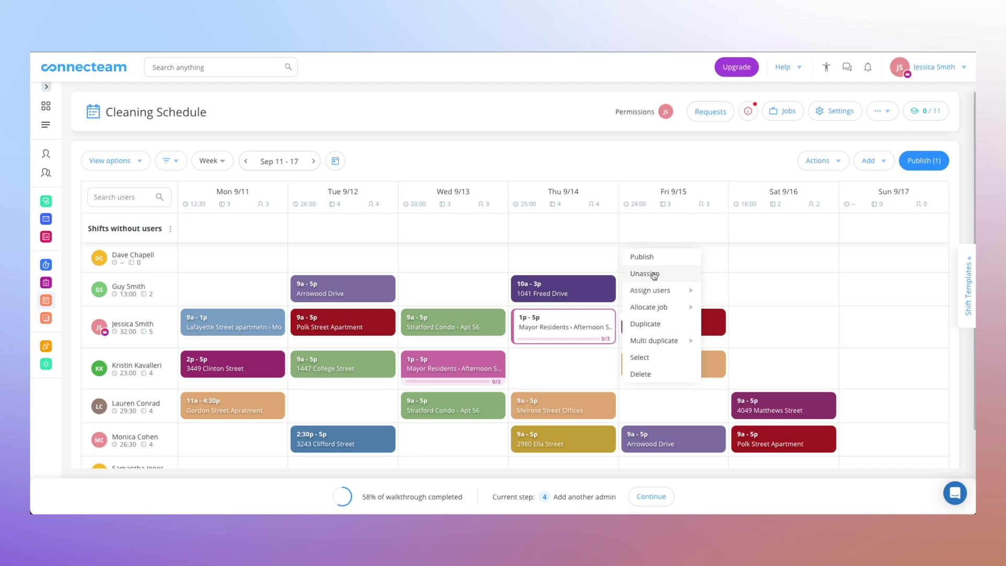
pyautogui.click(650, 325)
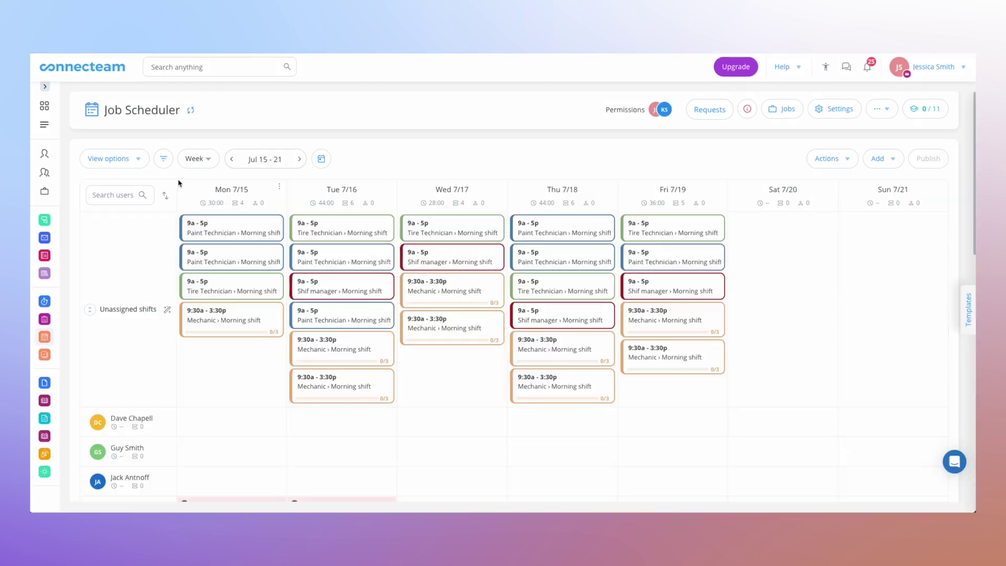
pyautogui.click(168, 311)
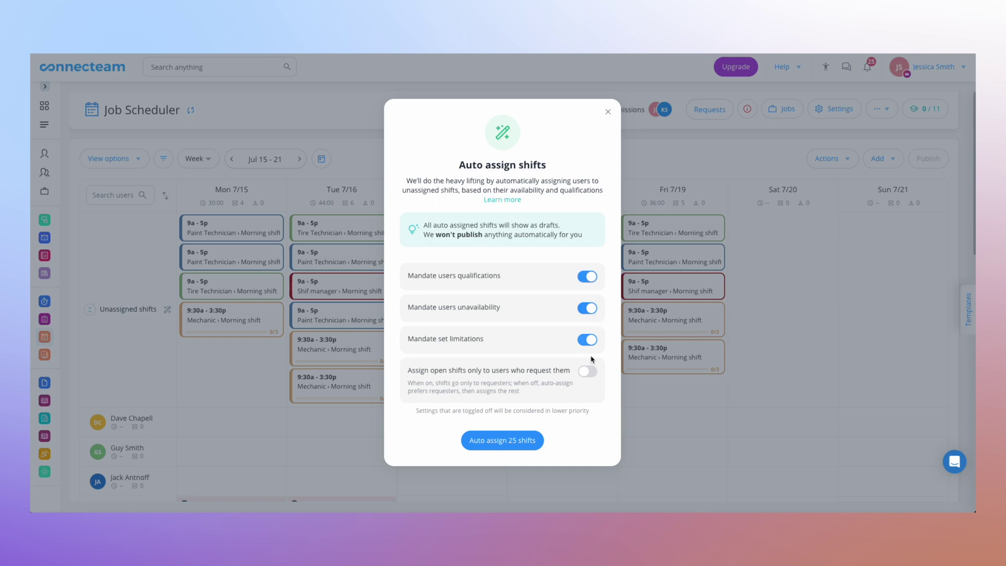
pyautogui.click(532, 441)
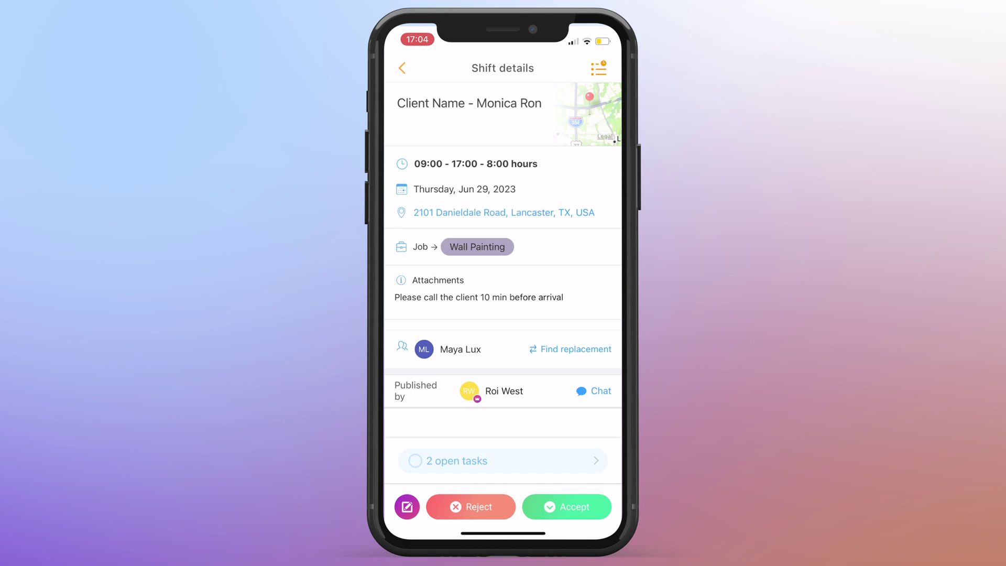
# Accept the Wall Painting shift and request a coworker to replace you on the Evening shift.
pyautogui.click(574, 504)
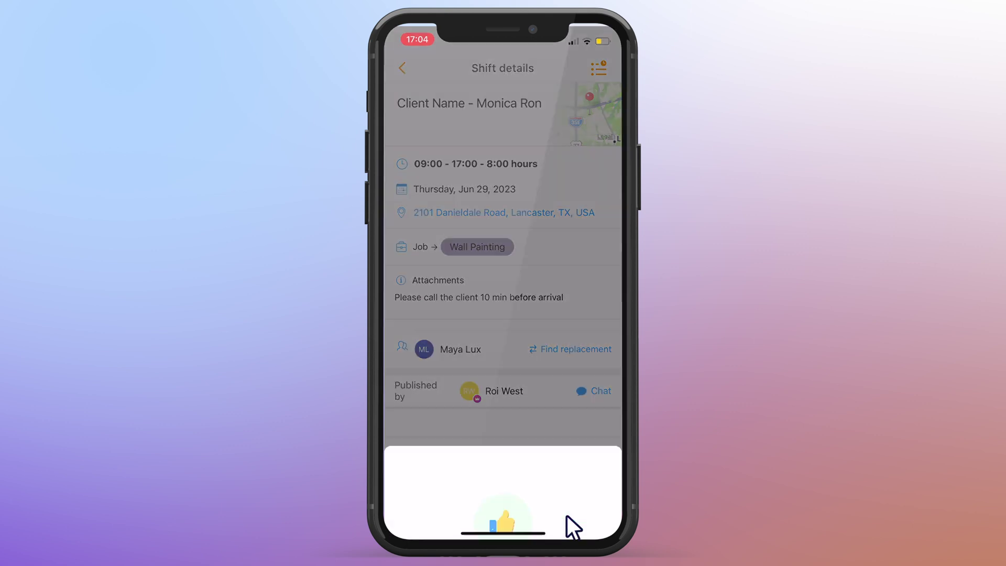
pyautogui.click(567, 515)
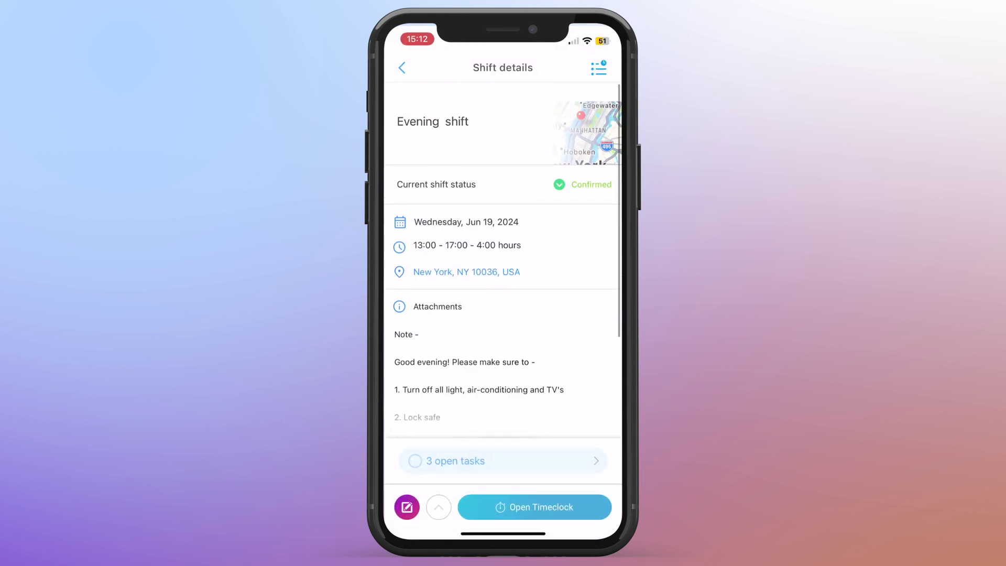
pyautogui.scroll(-3, 503, 262)
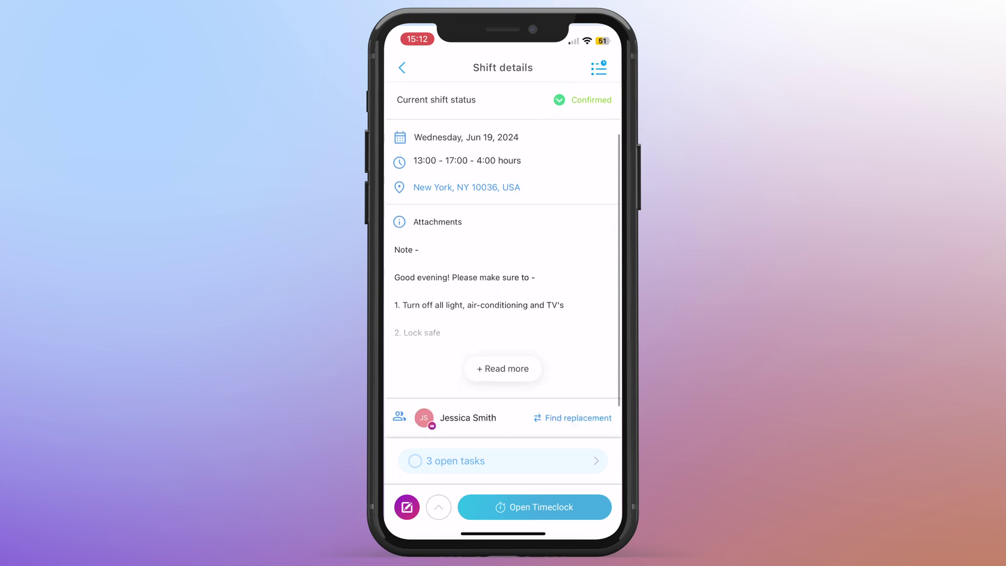
pyautogui.click(578, 378)
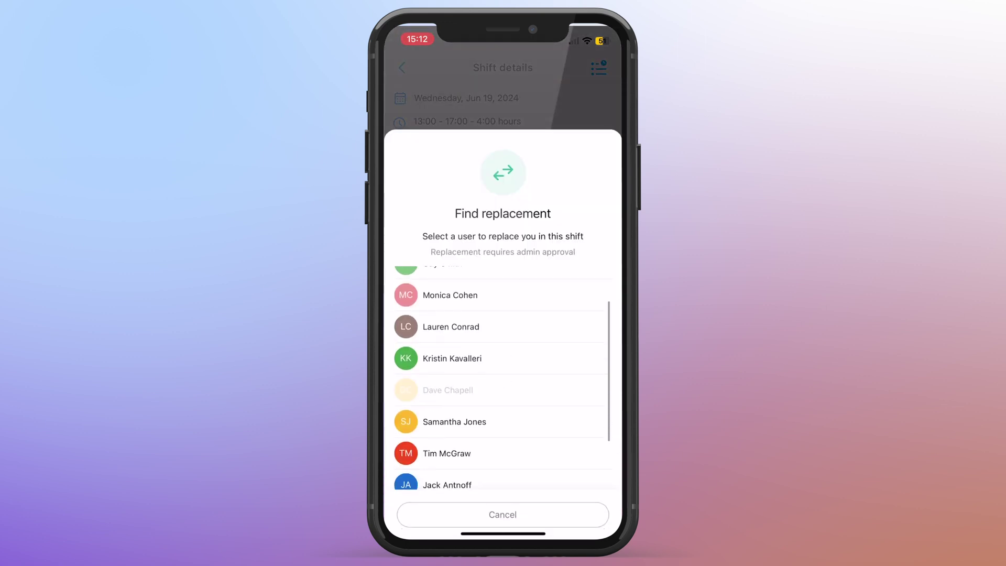
pyautogui.click(447, 390)
pyautogui.click(503, 501)
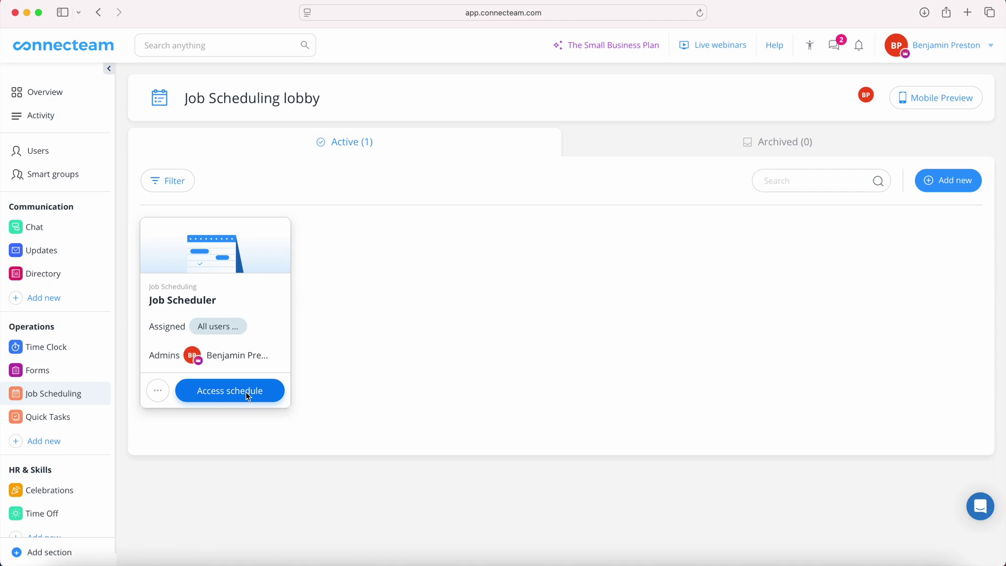
# In the weekly Job Scheduler, draft a 9:00am–5:00pm shift for Monday, Jun 30, checking its shift tasks.
pyautogui.click(252, 387)
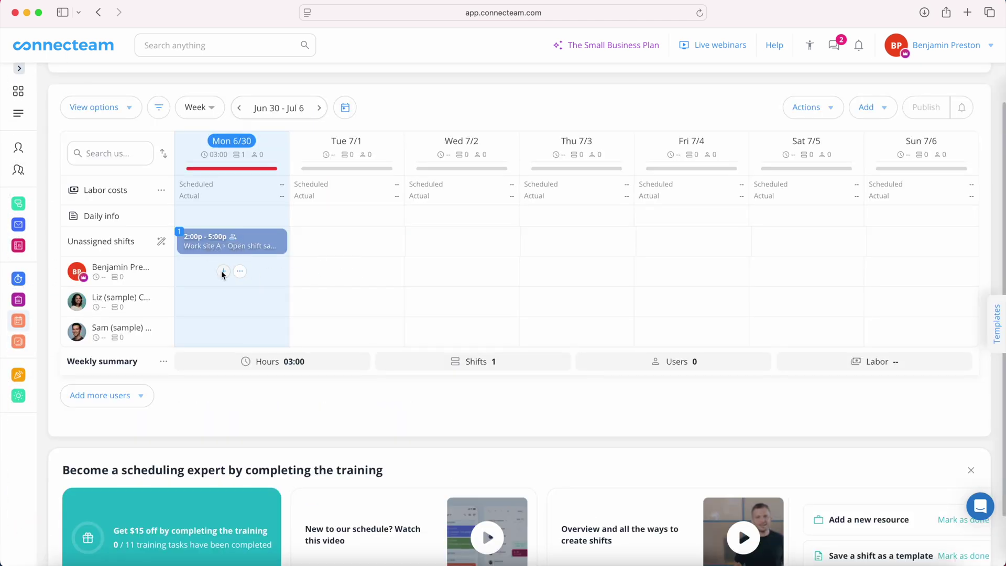
pyautogui.click(223, 272)
pyautogui.scroll(-2, 844, 351)
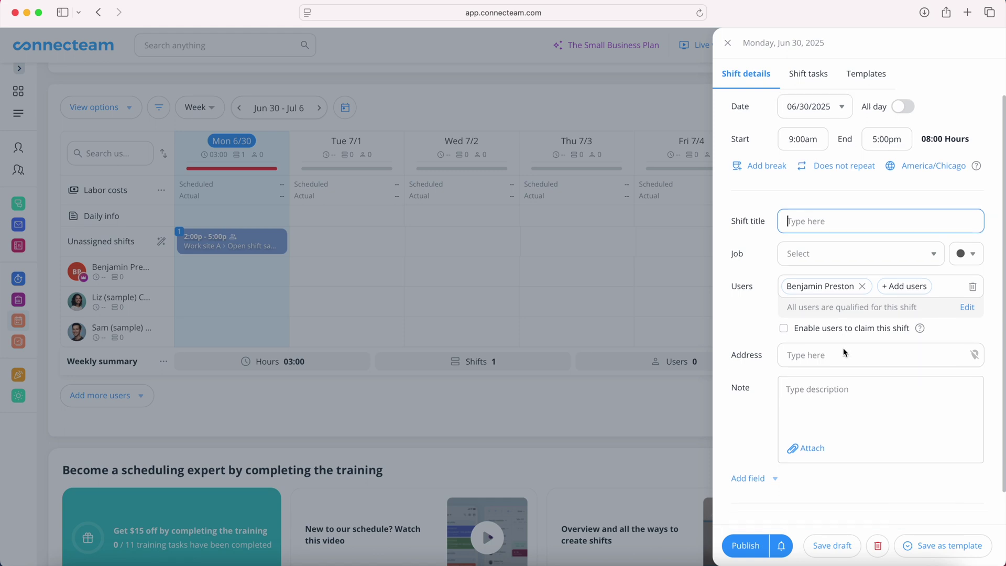
pyautogui.scroll(2, 846, 354)
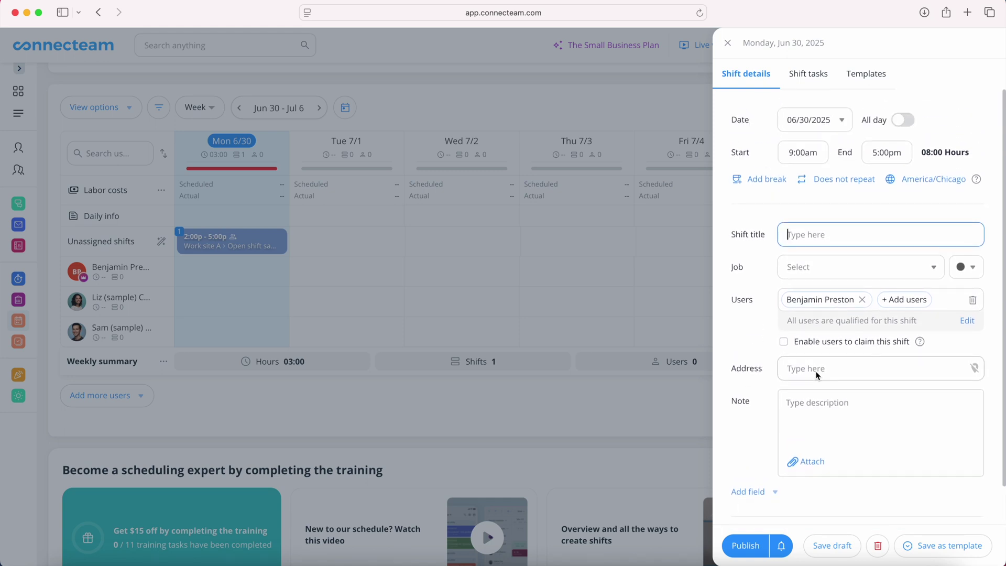
pyautogui.click(809, 75)
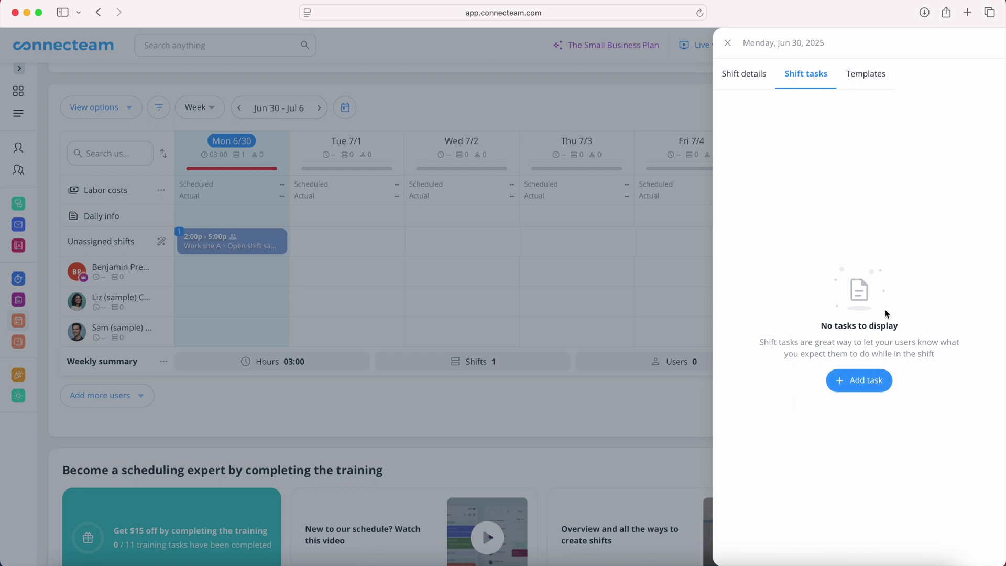
pyautogui.click(750, 81)
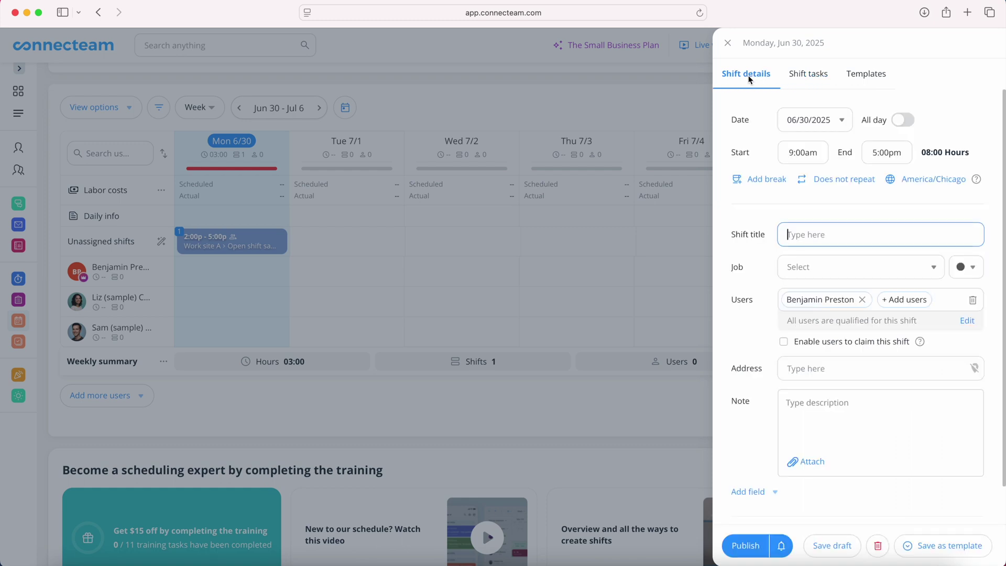
pyautogui.scroll(-2, 740, 290)
pyautogui.scroll(2, 740, 291)
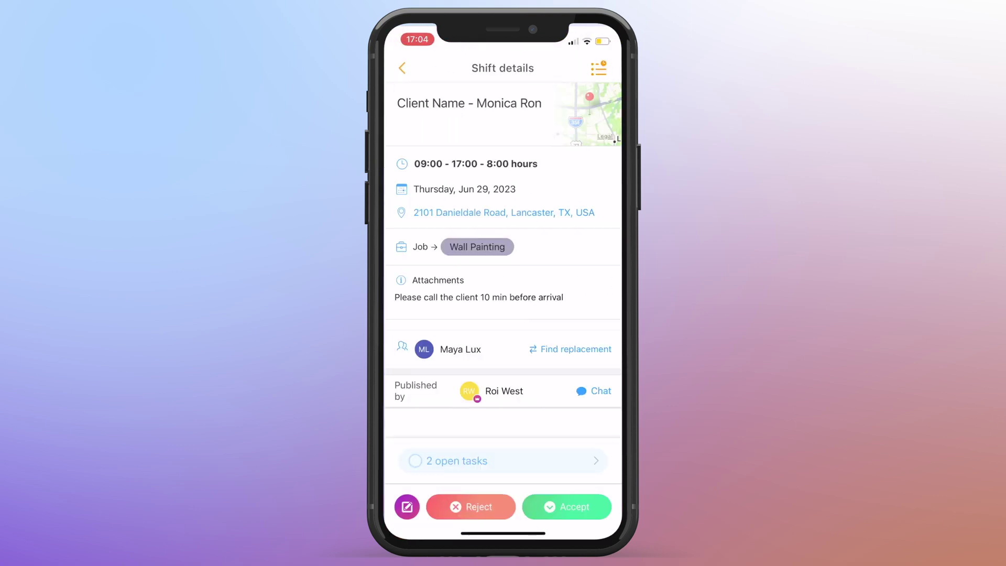
# Accept the Wall Painting shift, then clock in under the Work site A job.
pyautogui.click(574, 505)
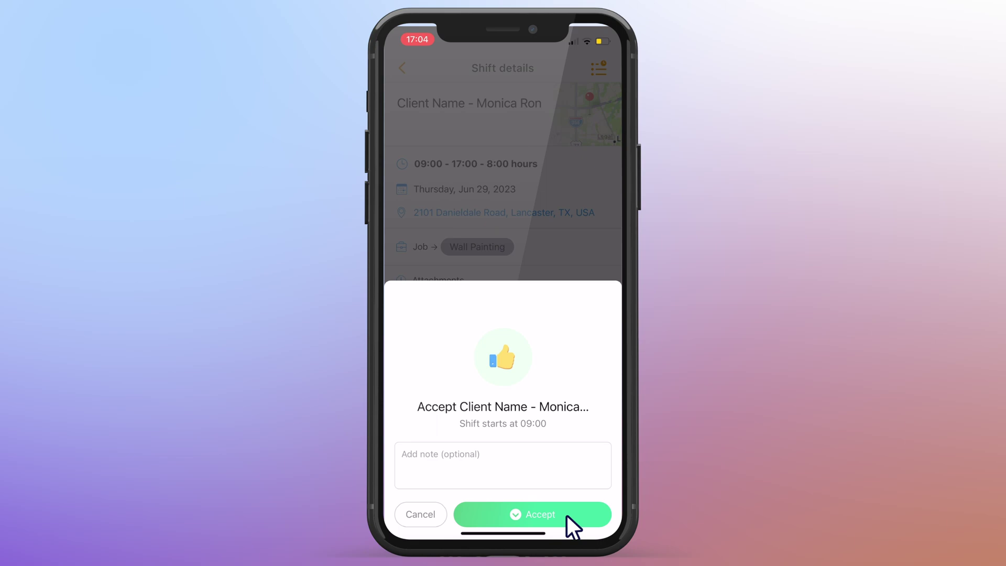
pyautogui.click(567, 516)
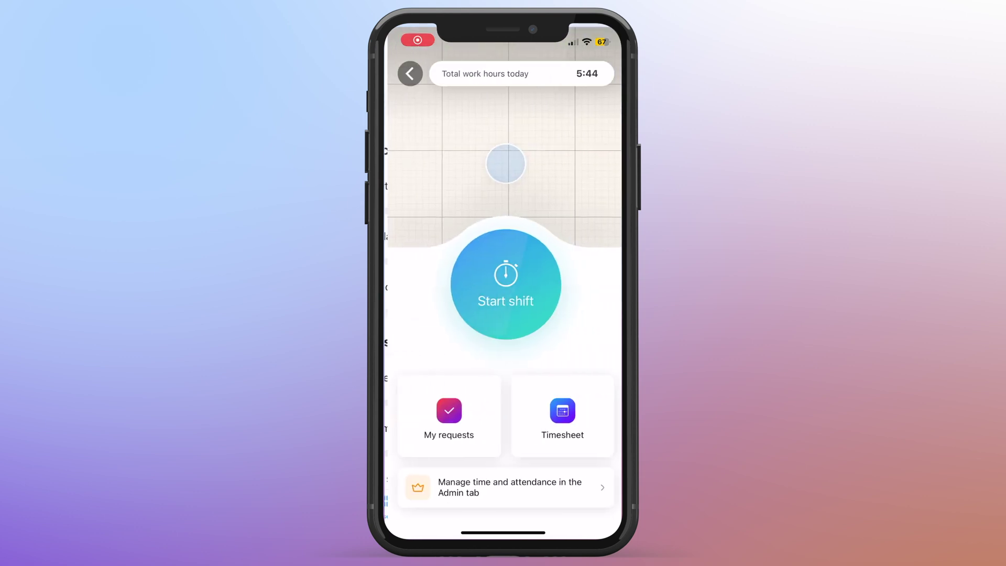
pyautogui.click(502, 284)
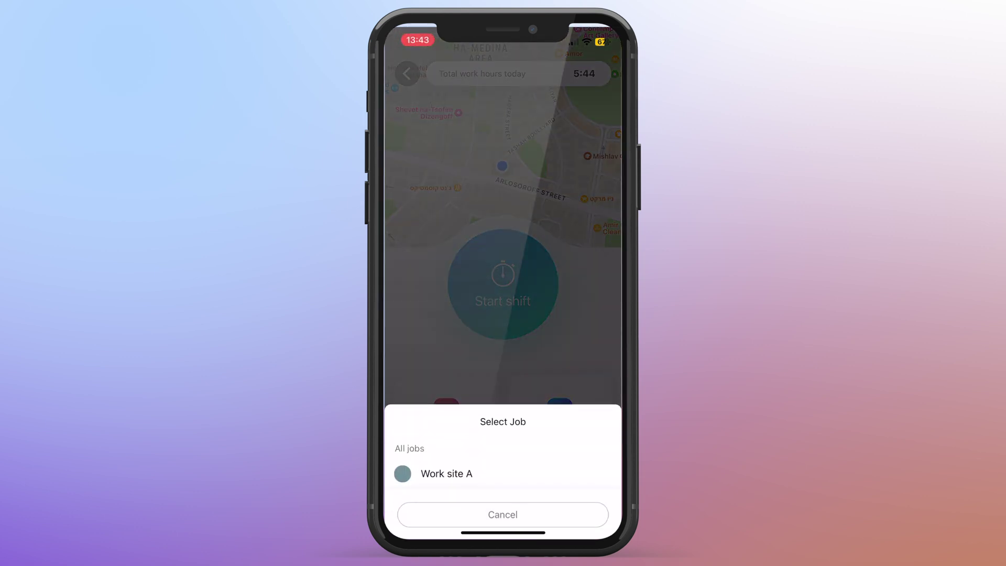
pyautogui.click(435, 473)
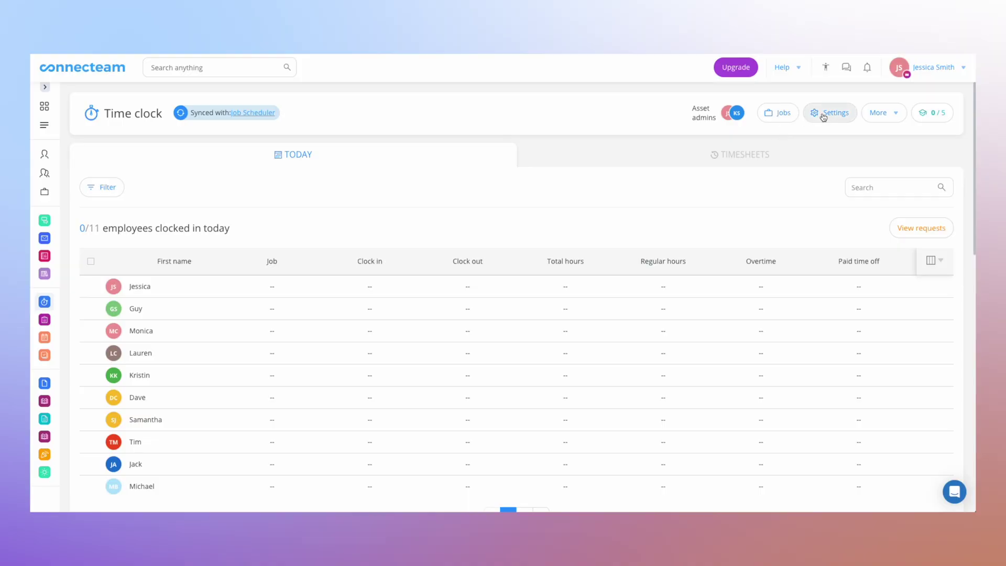
# In time clock break settings, make Lunch break 25 minutes and Rest Break 20 minutes.
pyautogui.click(822, 112)
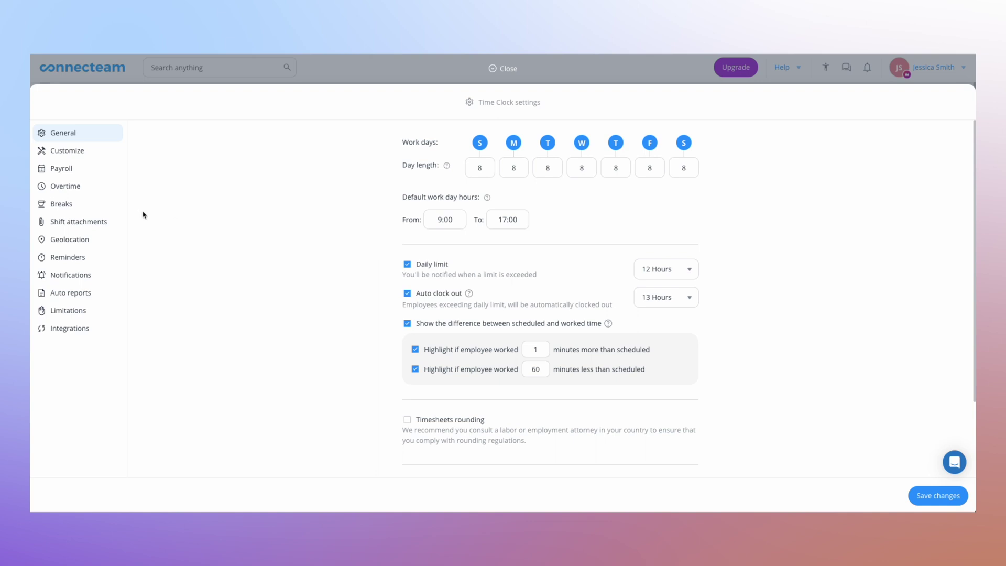
pyautogui.click(73, 204)
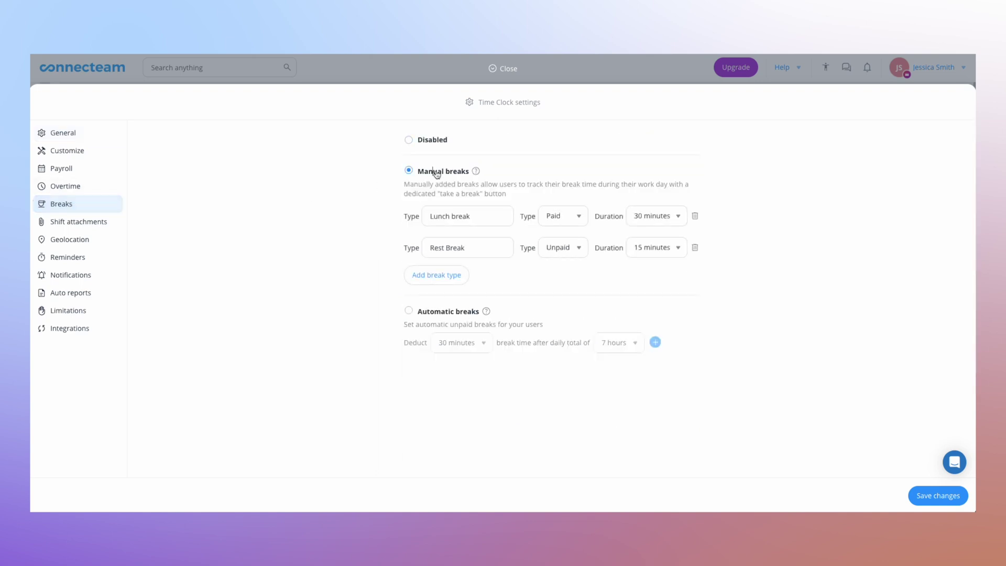
pyautogui.click(654, 222)
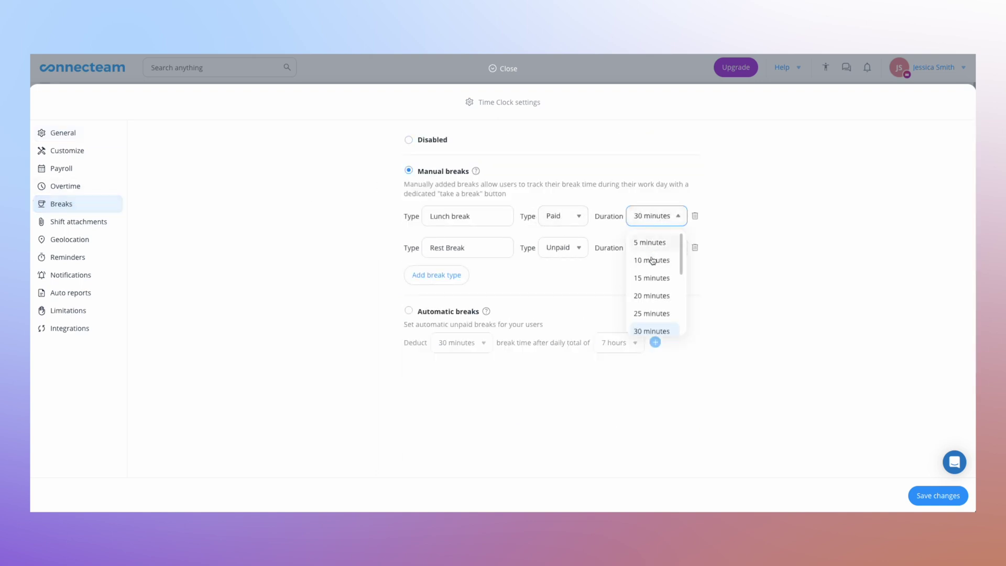
pyautogui.click(646, 312)
pyautogui.click(661, 248)
pyautogui.click(648, 328)
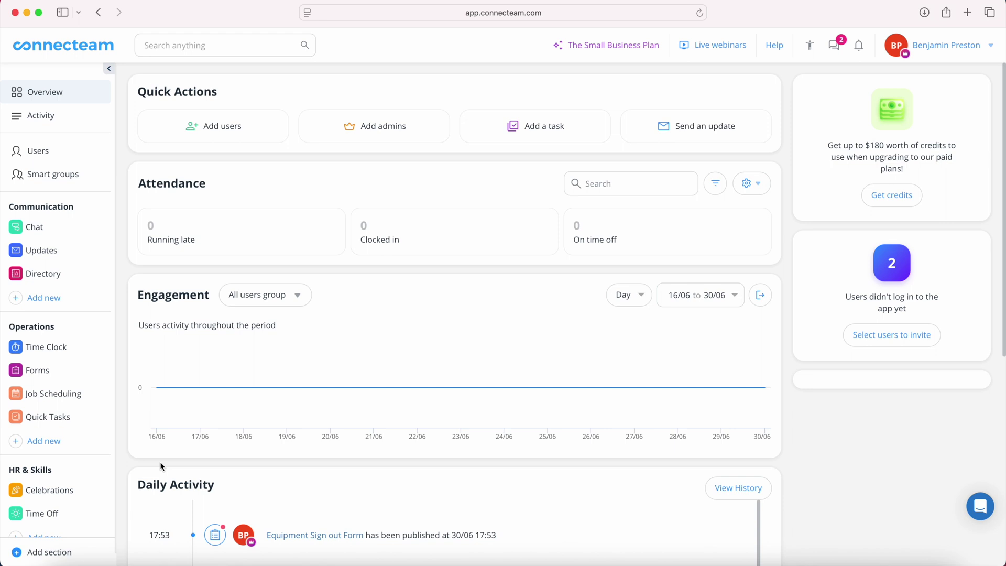
# Go to the Time Clock's today view to reach the Hotel, New Job and Main Offices geofence sites.
pyautogui.click(67, 352)
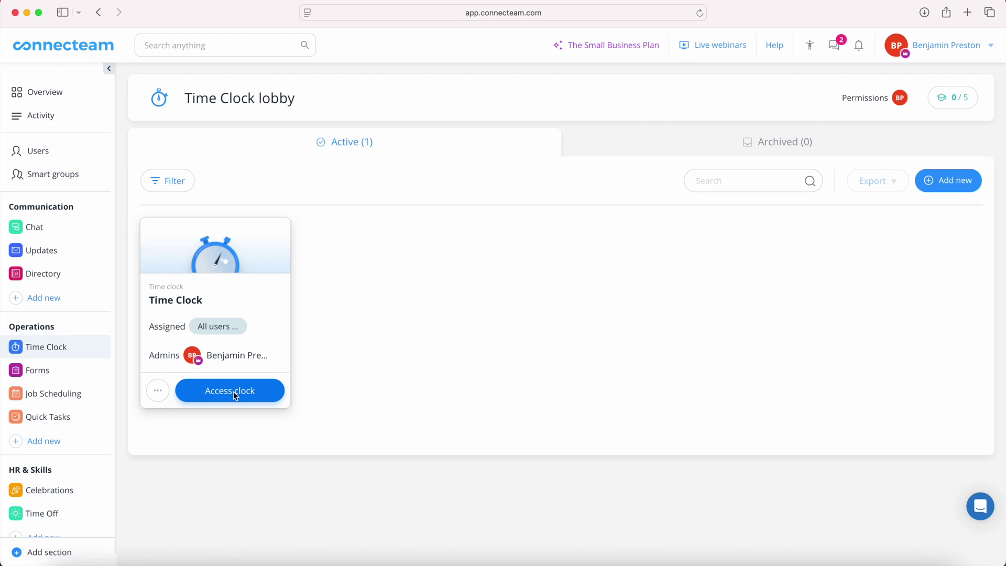
pyautogui.click(234, 393)
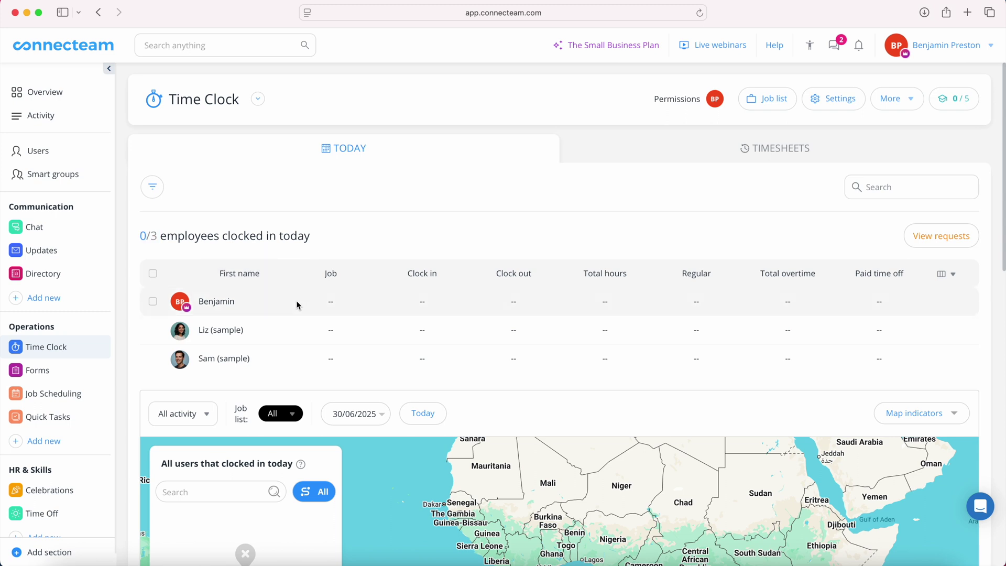
pyautogui.scroll(-2, 401, 304)
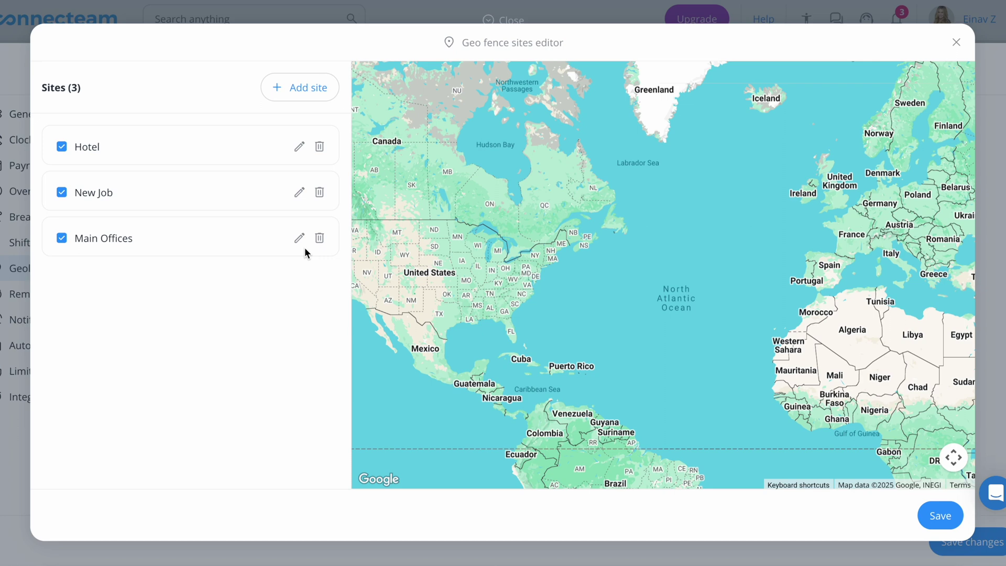
# Widen the Main Offices geofence to 541 feet, allow the Cashier job there, and save the site.
pyautogui.click(298, 238)
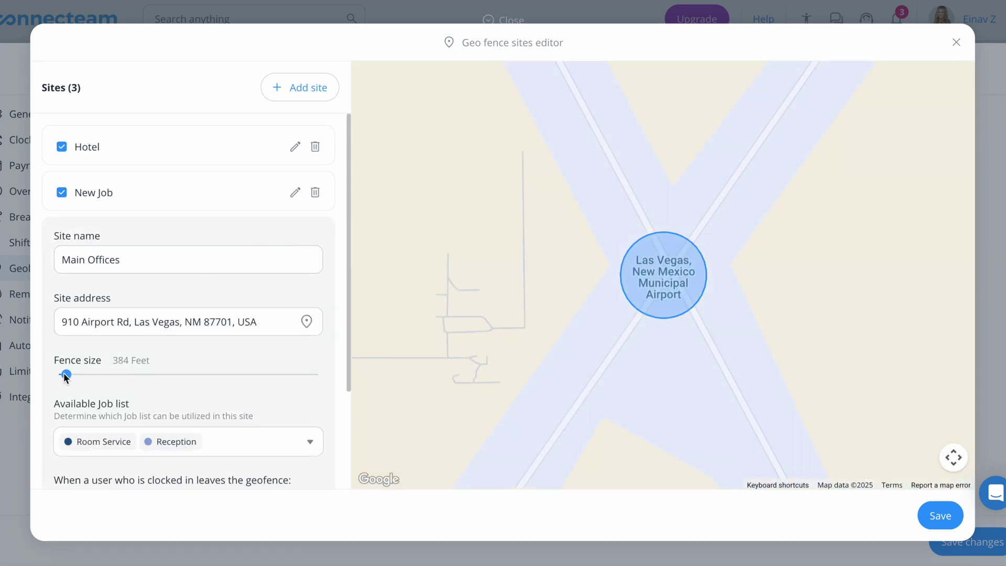
pyautogui.moveTo(64, 374)
pyautogui.mouseDown()
pyautogui.moveTo(85, 374)
pyautogui.moveTo(75, 373)
pyautogui.mouseUp()
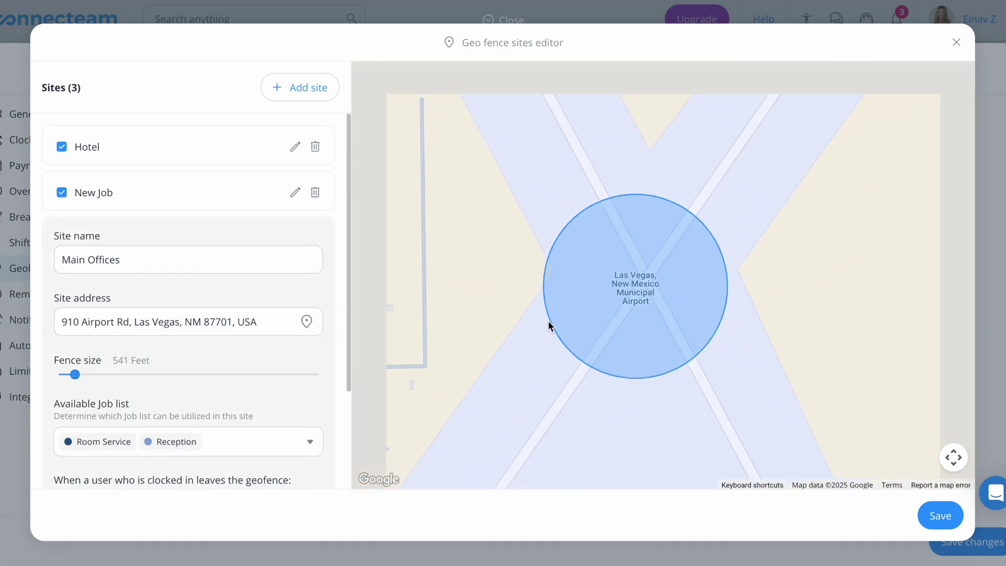
pyautogui.scroll(-5, 548, 323)
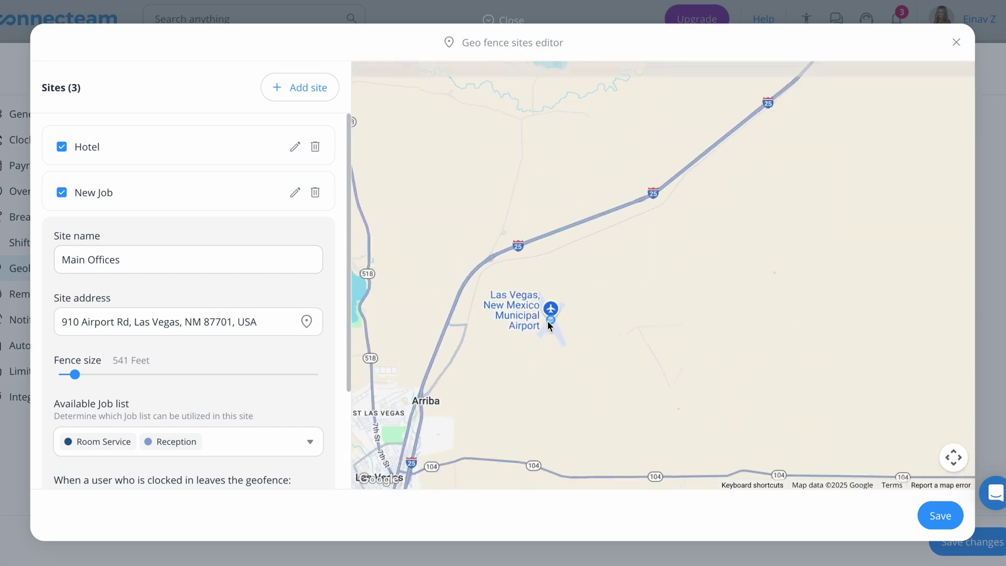
pyautogui.scroll(-3, 546, 319)
pyautogui.scroll(3, 538, 323)
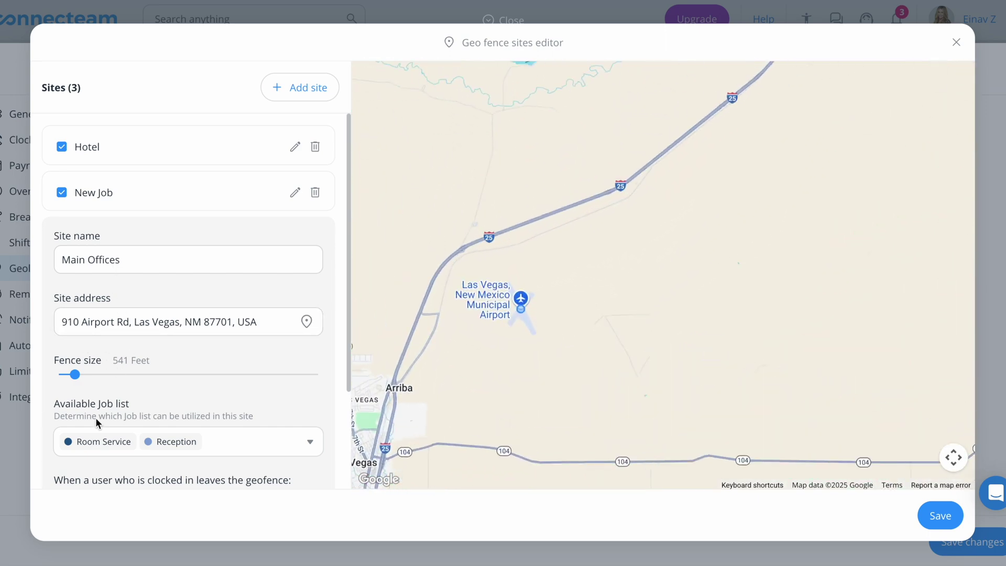
pyautogui.click(126, 444)
pyautogui.click(165, 381)
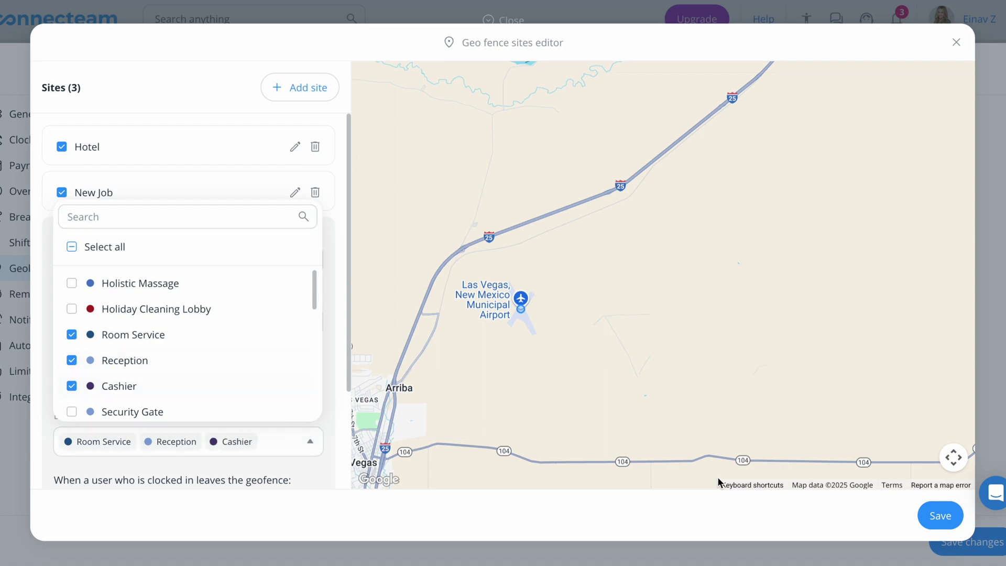
pyautogui.click(922, 526)
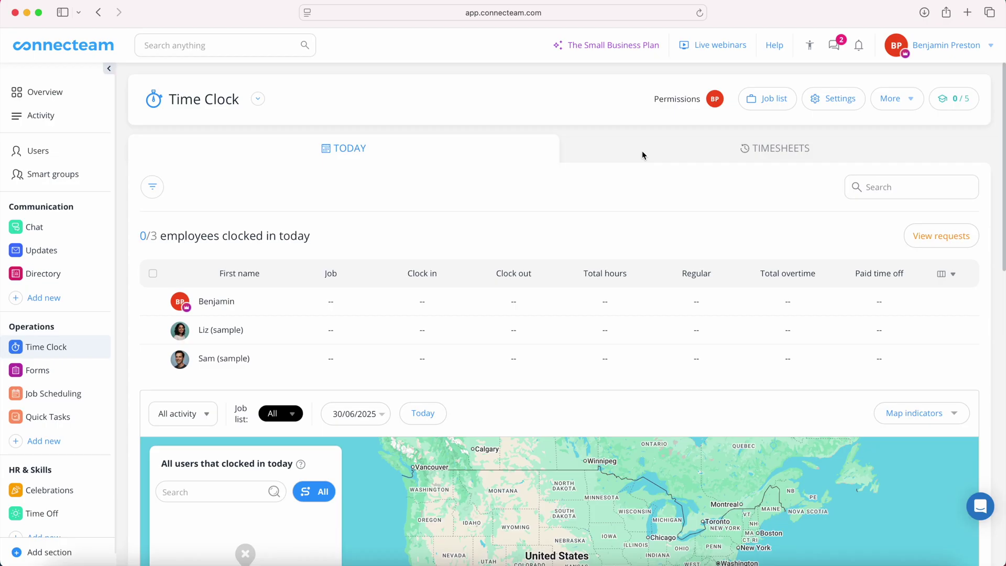
pyautogui.click(642, 150)
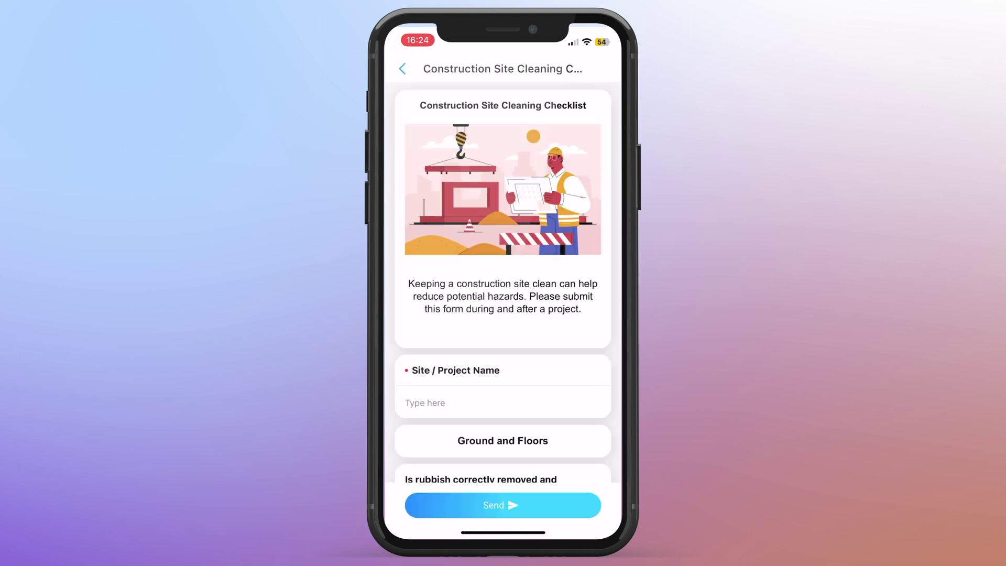
# Fill in the site name and answer the first two checklist questions Yes.
pyautogui.scroll(-3, 502, 283)
pyautogui.write('Sit')
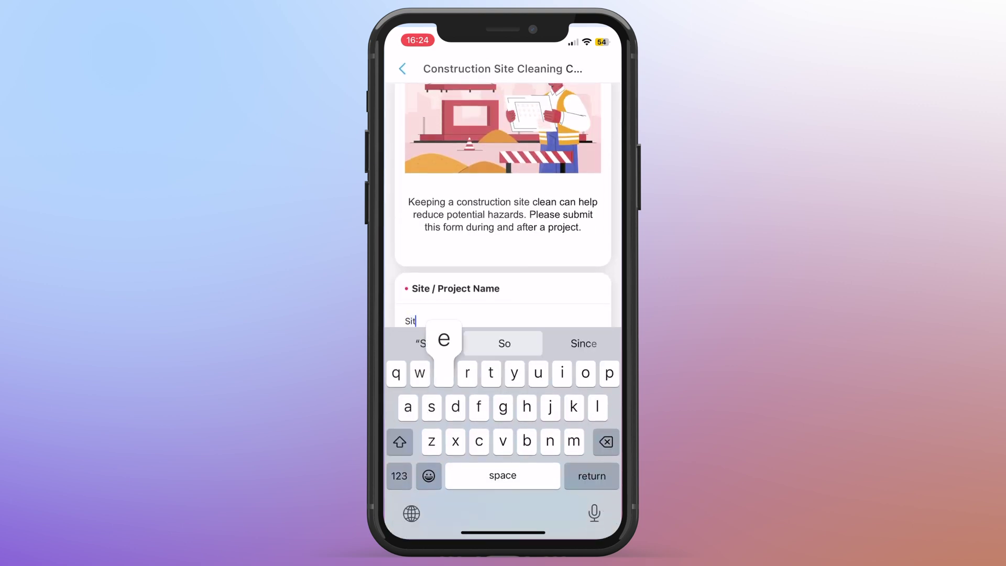
pyautogui.scroll(-3, 503, 209)
pyautogui.click(454, 339)
pyautogui.click(454, 415)
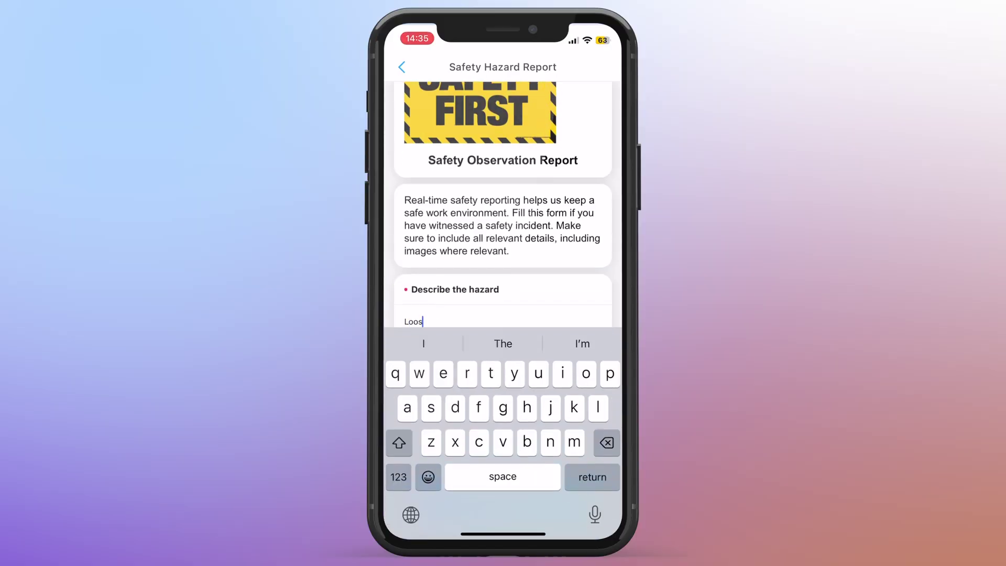
# Describe the hazard as 'scaffolding planks' at 'Northwest corner of the second floor'.
pyautogui.write('scaffolding ')
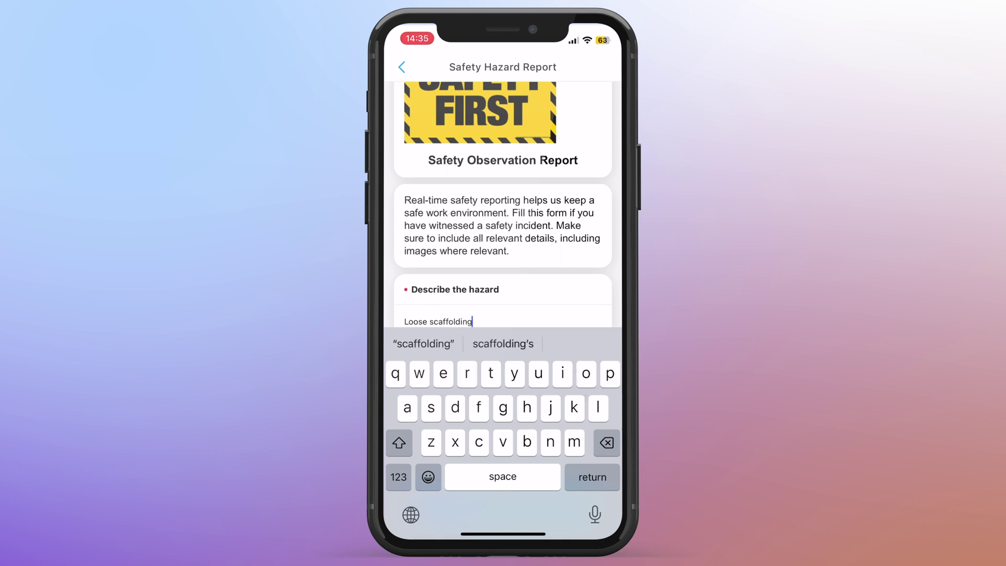
pyautogui.write('planks')
pyautogui.scroll(-3, 503, 204)
pyautogui.click(419, 241)
pyautogui.write('N')
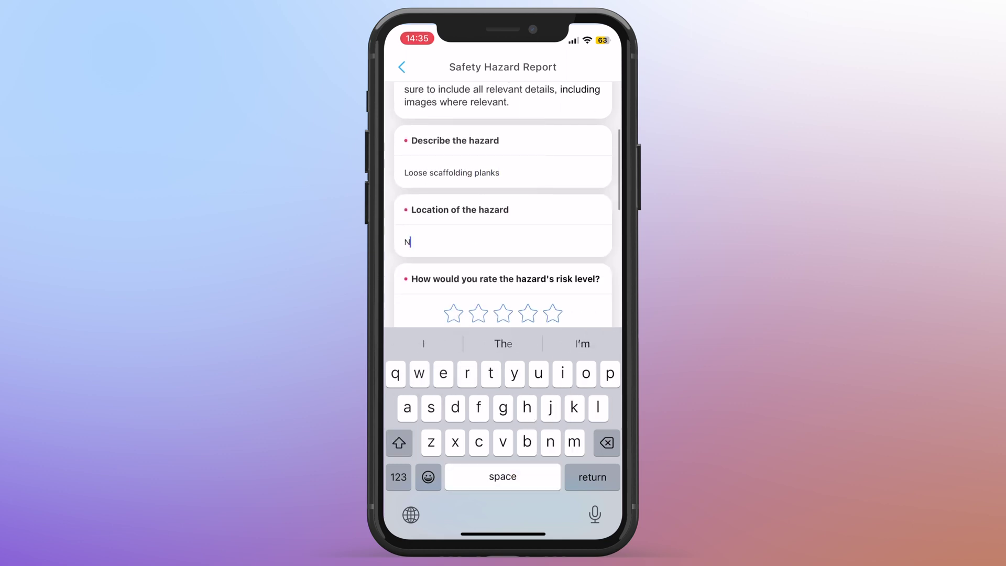
pyautogui.write('orthwest corner ')
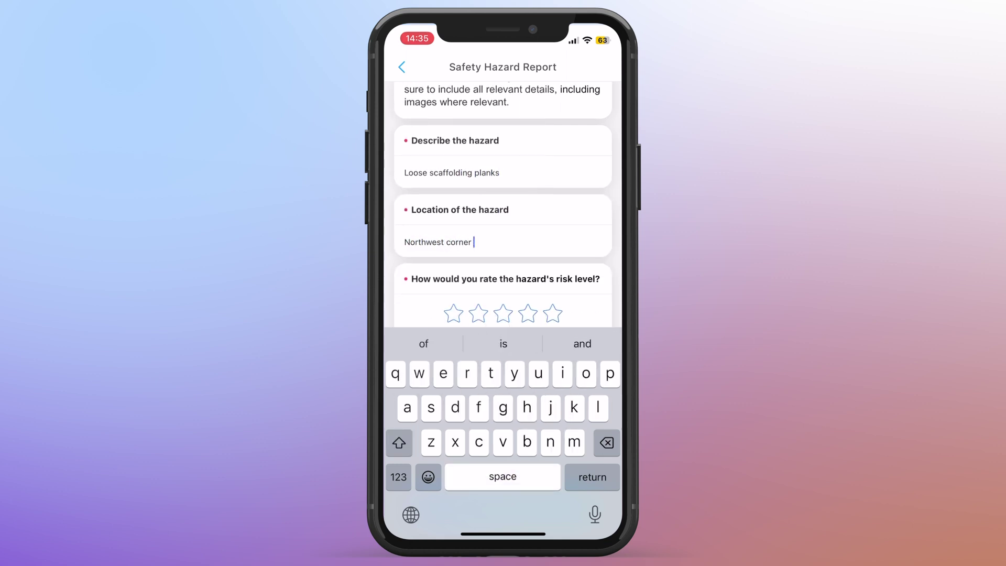
pyautogui.write('of the second floor')
# Rate the hazard's risk four stars and close the image picker without adding photos.
pyautogui.scroll(-3, 503, 205)
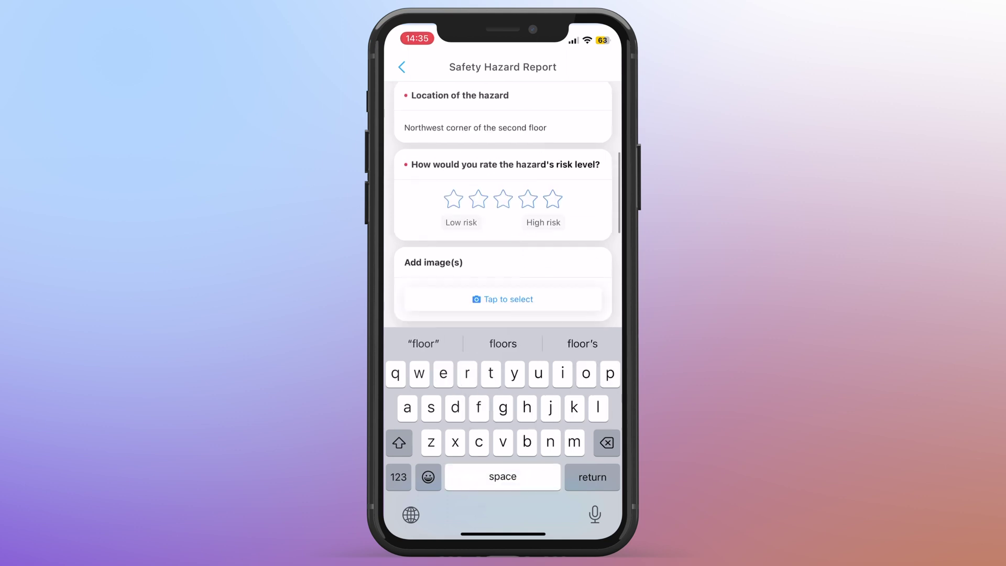
pyautogui.scroll(1, 503, 261)
pyautogui.click(530, 233)
pyautogui.click(503, 332)
pyautogui.click(503, 501)
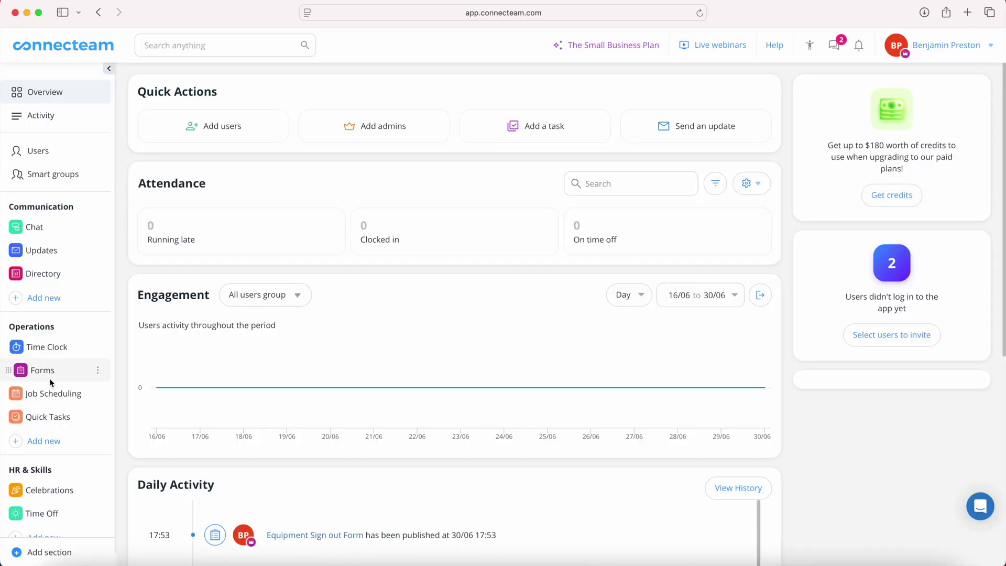
# Create a new form from the Incident Report template and review its publish assignees.
pyautogui.click(49, 378)
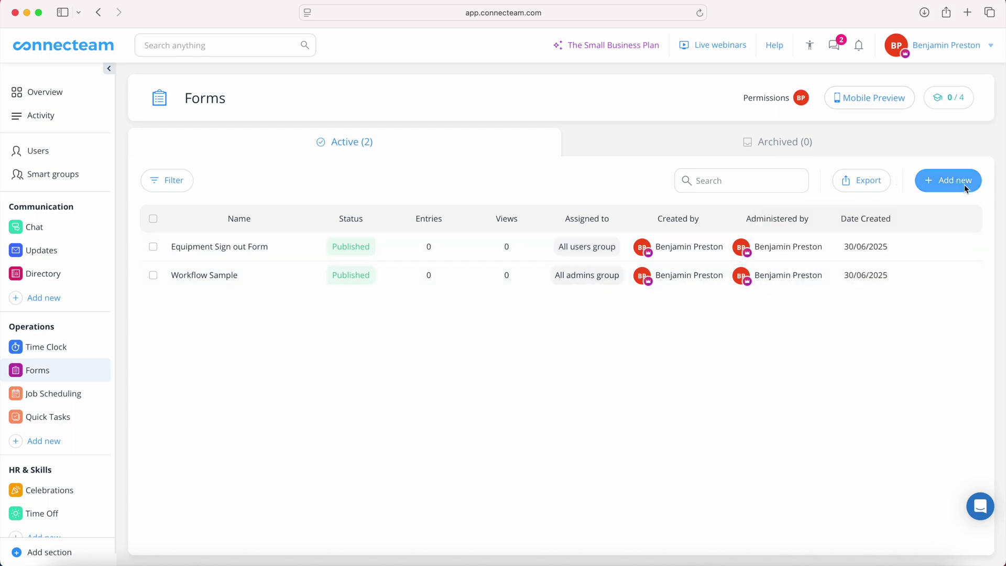
pyautogui.click(946, 188)
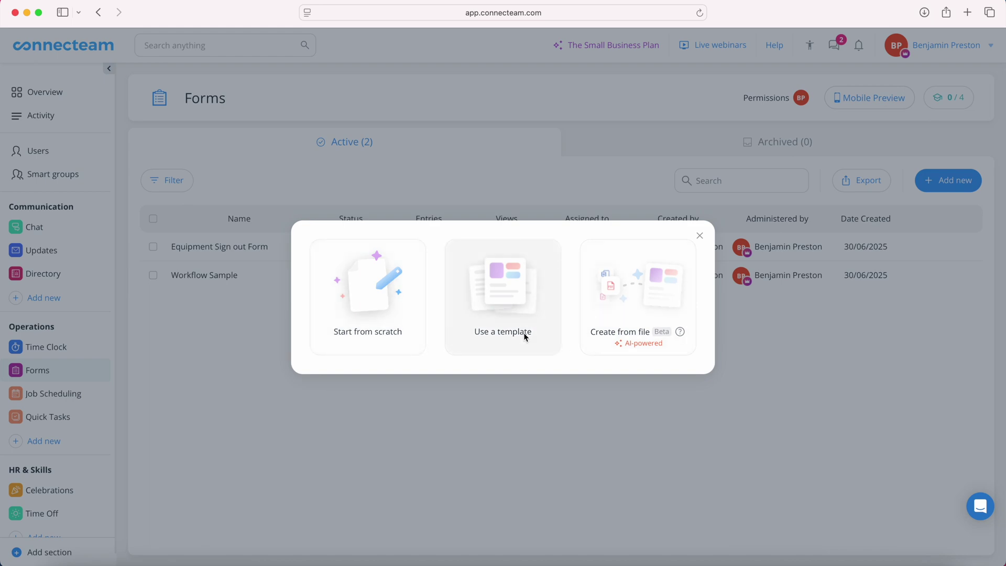
pyautogui.click(525, 312)
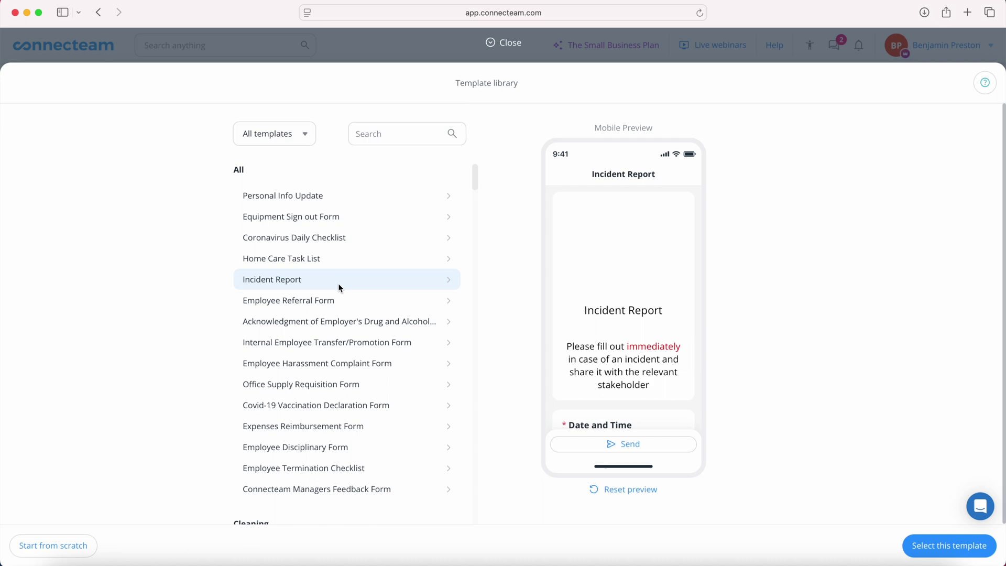
pyautogui.scroll(-10, 568, 410)
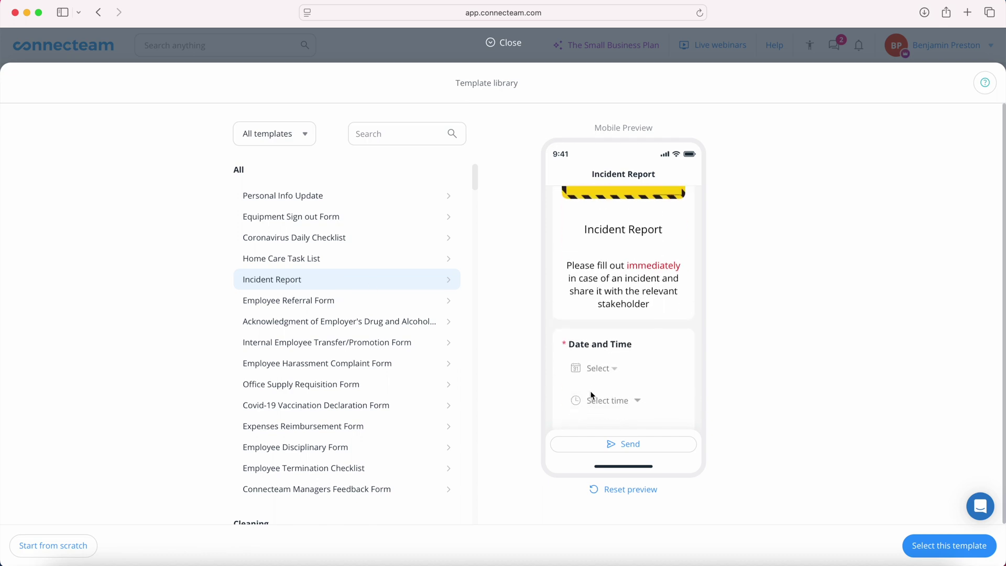
pyautogui.click(937, 544)
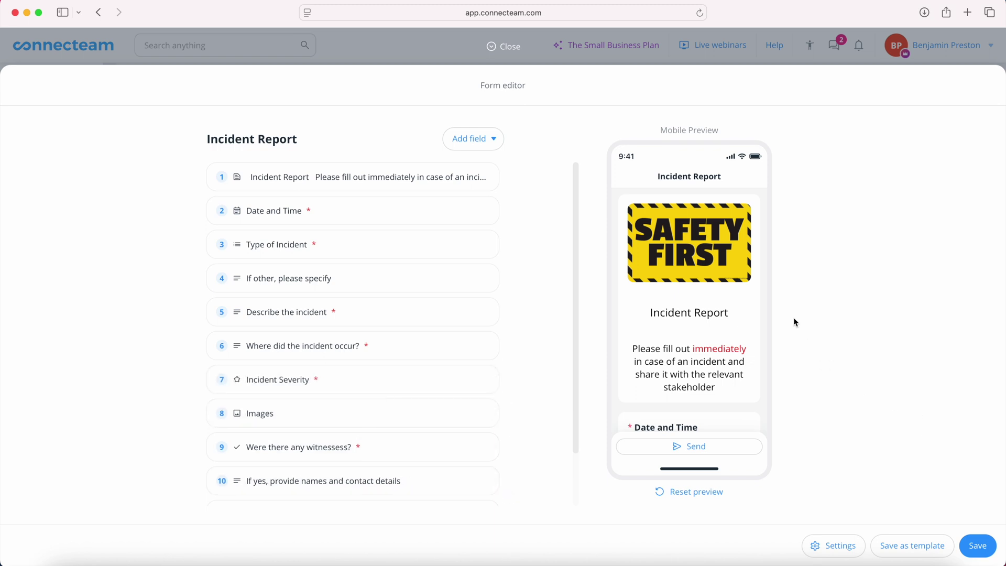
pyautogui.scroll(-10, 675, 347)
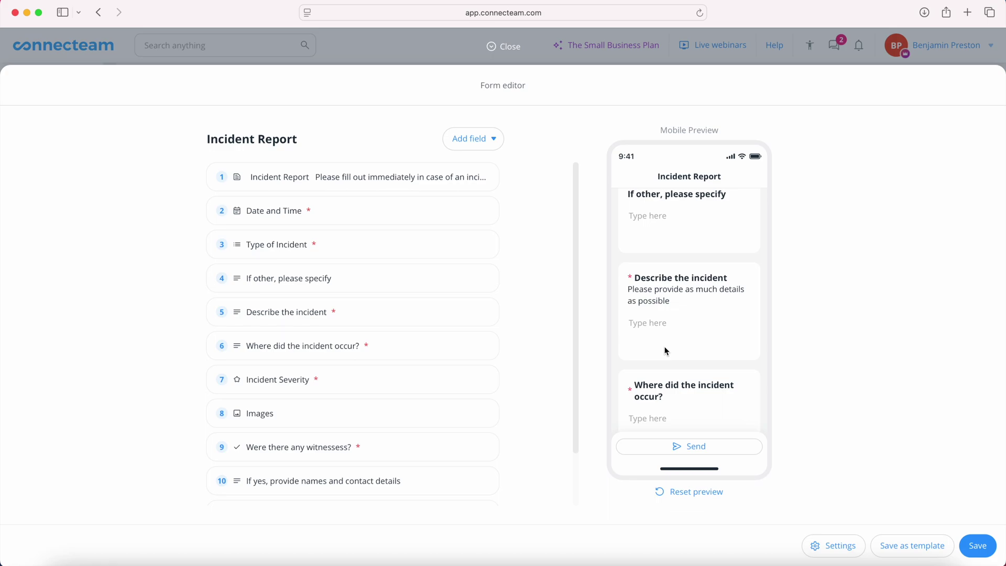
pyautogui.scroll(-5, 666, 351)
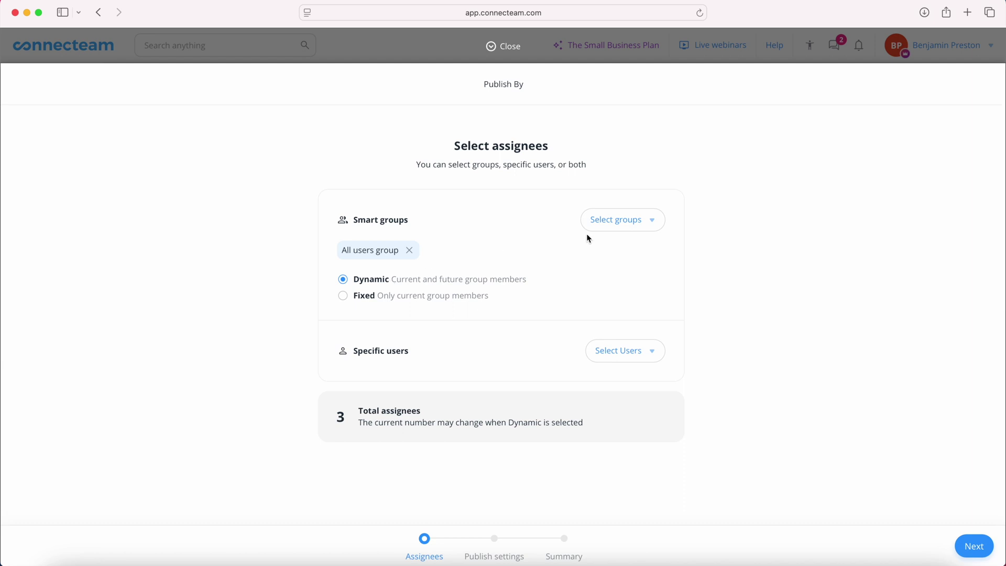
# Assign the Incident Report dynamically to the All users group and publish it to three assignees.
pyautogui.click(614, 223)
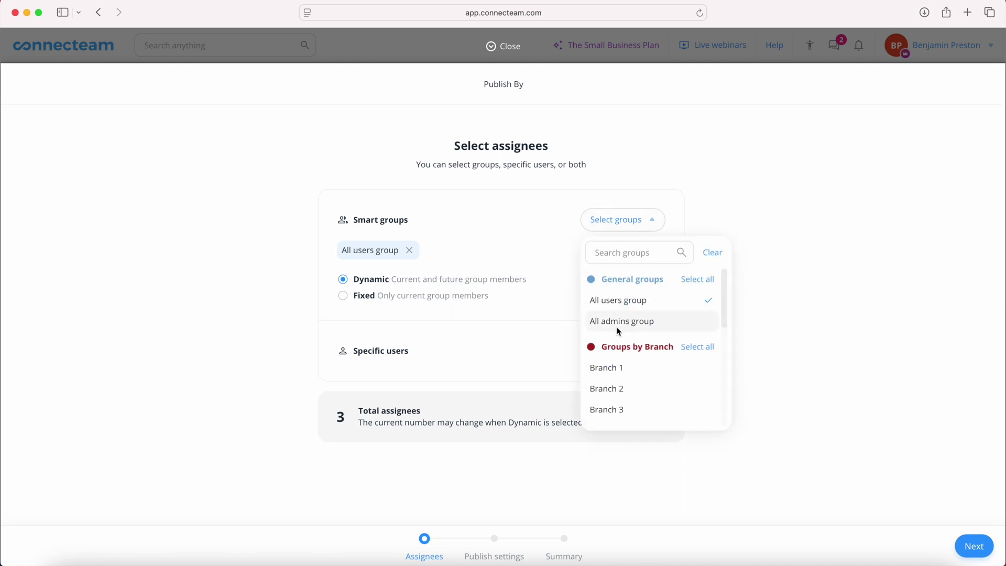
pyautogui.click(571, 306)
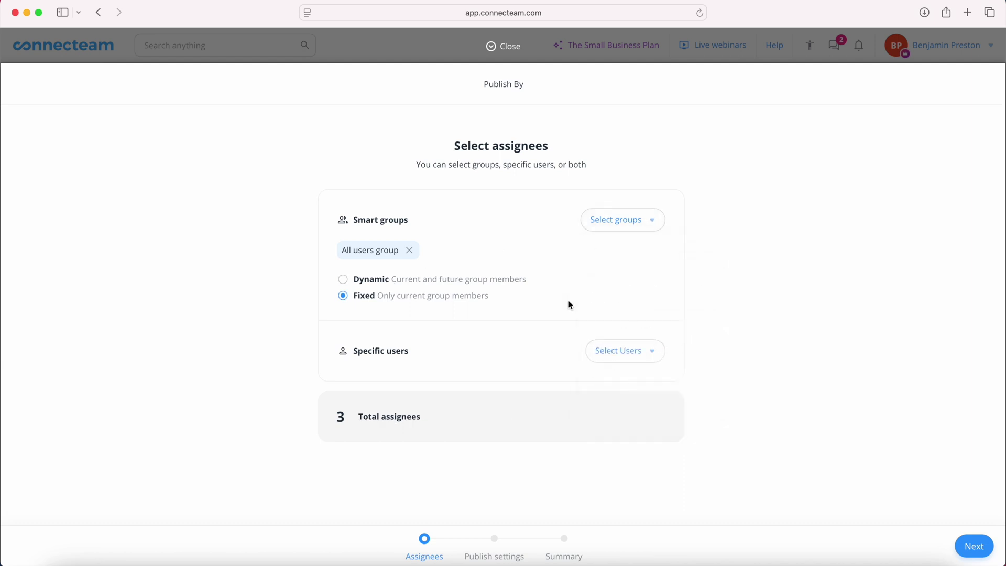
pyautogui.click(457, 281)
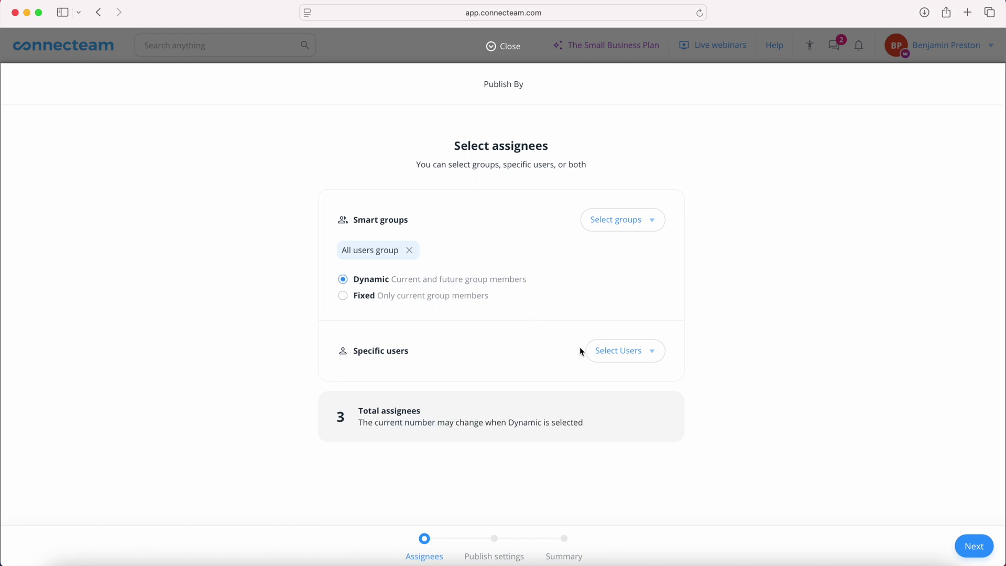
pyautogui.click(636, 352)
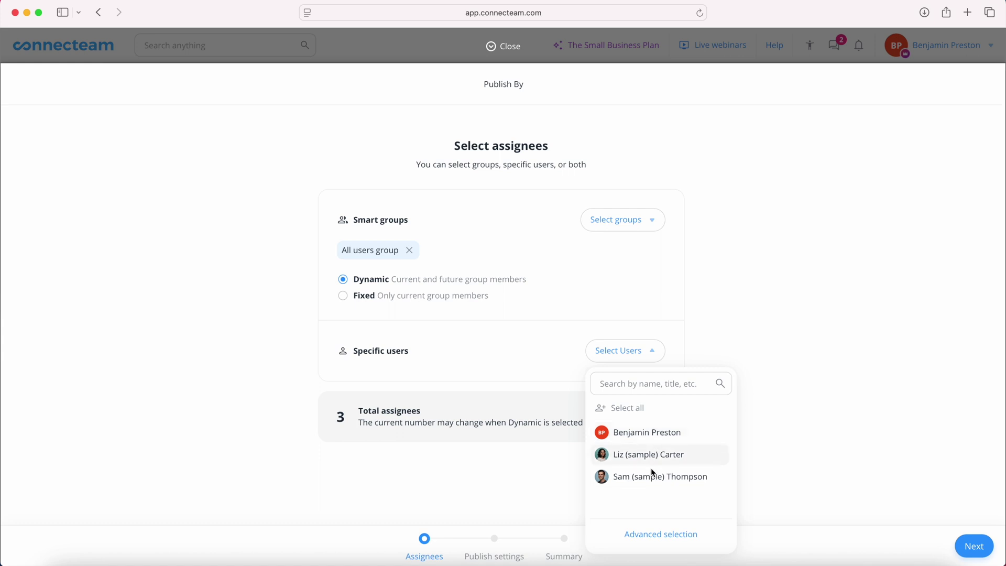
pyautogui.click(762, 371)
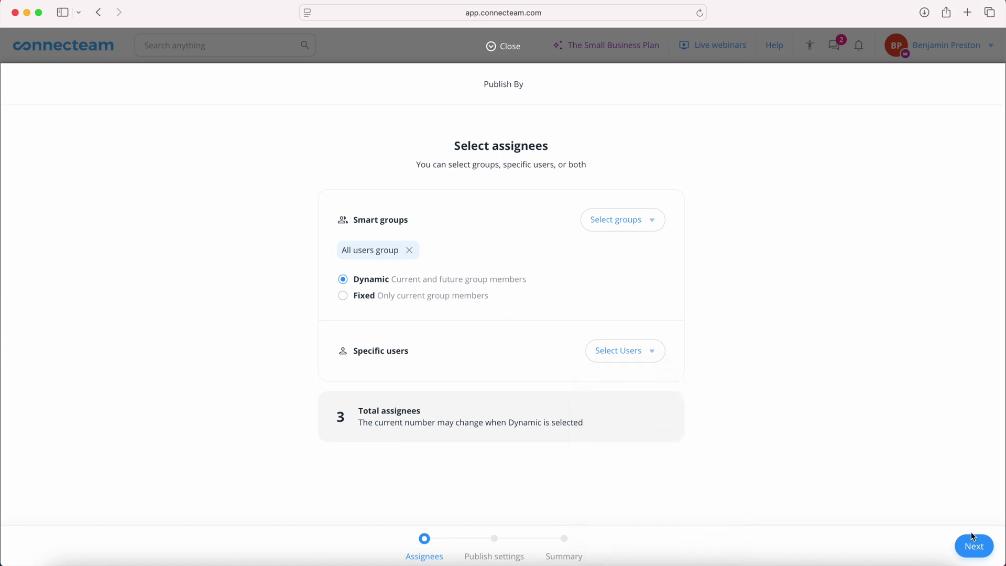
pyautogui.click(978, 546)
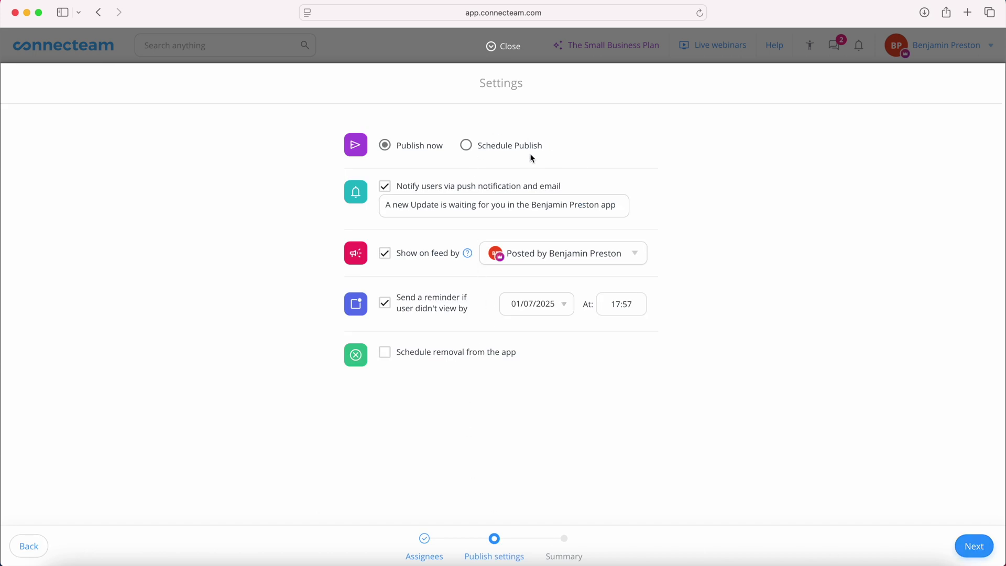
pyautogui.click(970, 545)
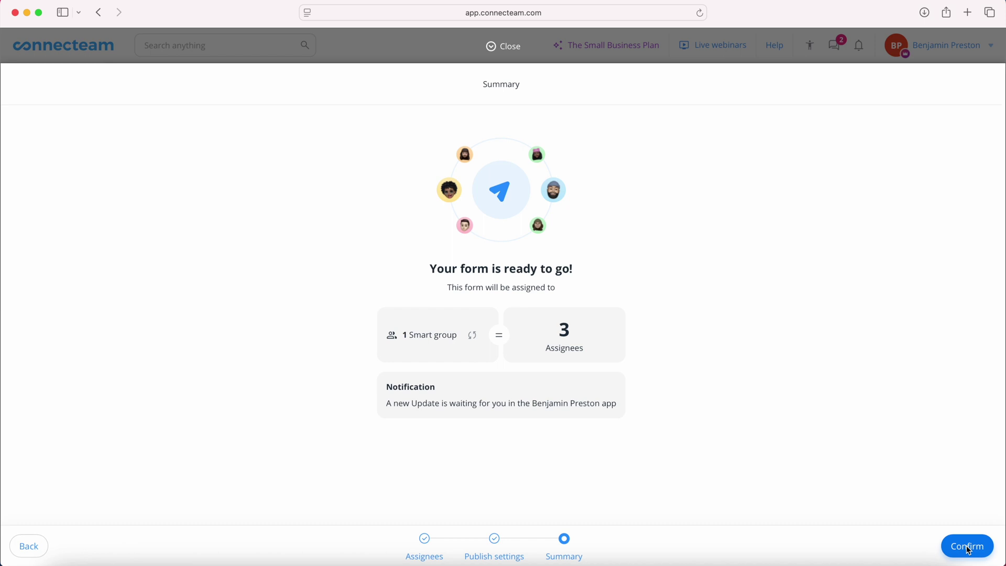
pyautogui.click(953, 549)
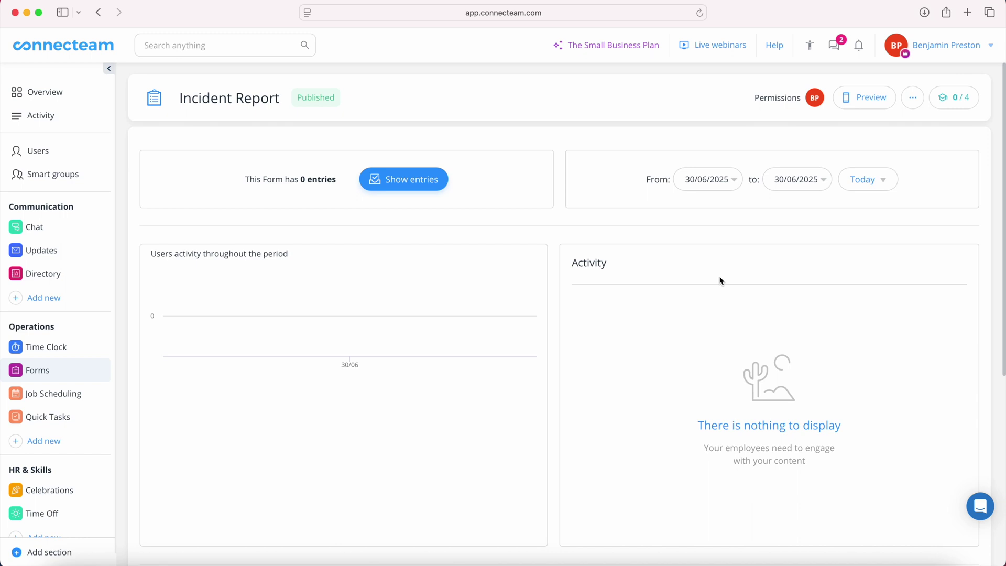
# Preview the Incident Report form on a phone and scroll through the Mobile Preview panel.
pyautogui.click(860, 105)
pyautogui.scroll(-2, 841, 295)
pyautogui.scroll(-7, 841, 296)
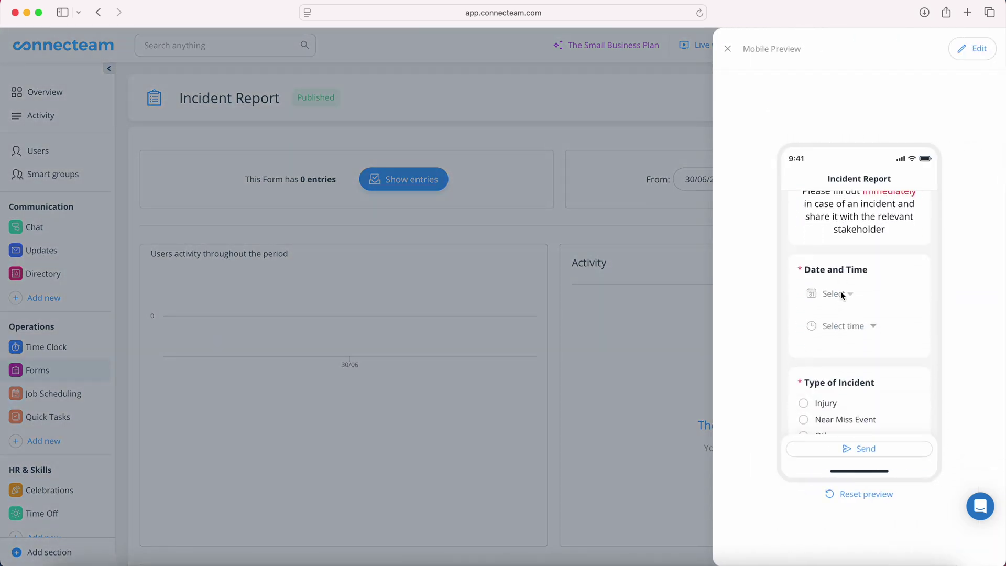
pyautogui.scroll(-3, 840, 292)
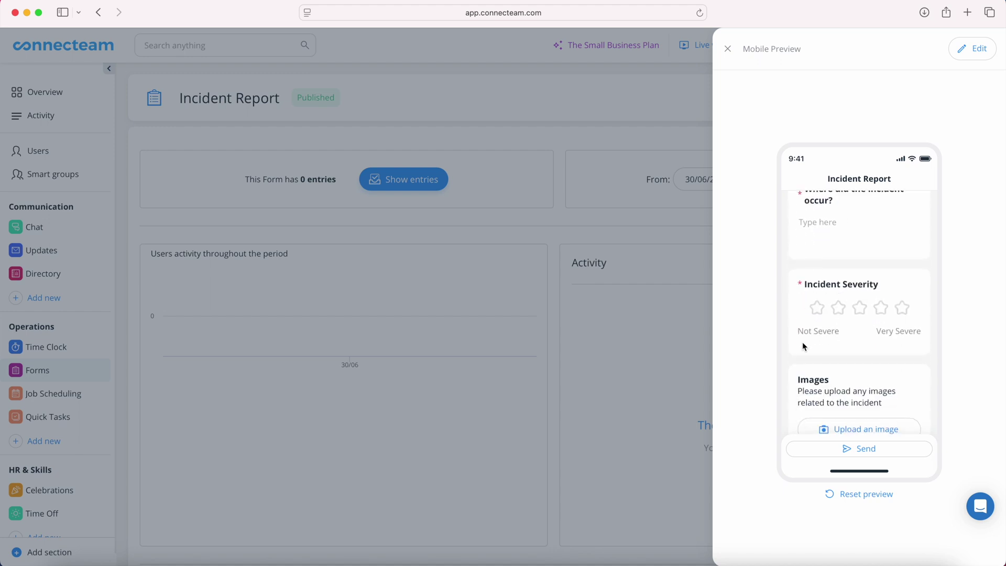
pyautogui.scroll(-2, 805, 340)
pyautogui.scroll(2, 804, 309)
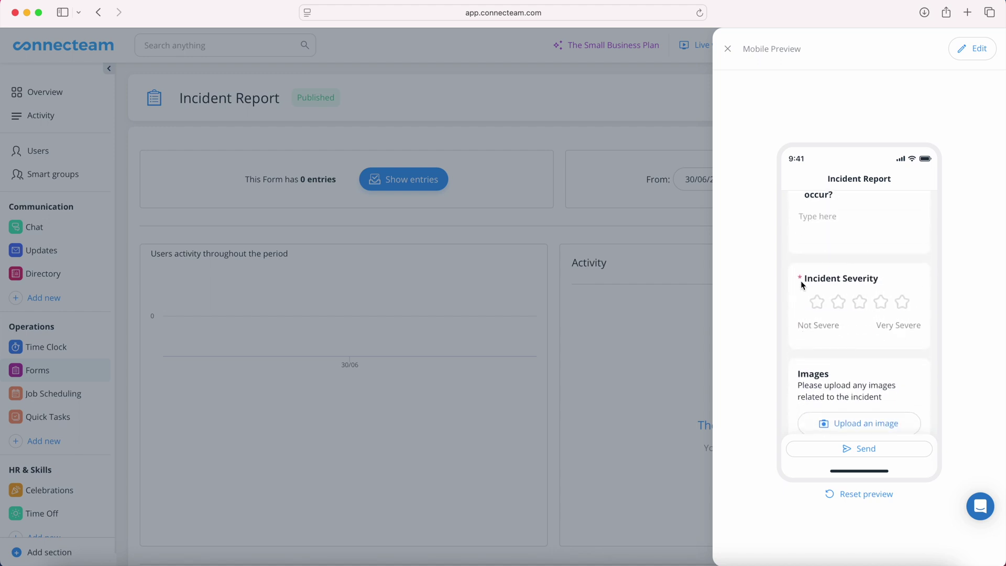
pyautogui.scroll(-2, 853, 286)
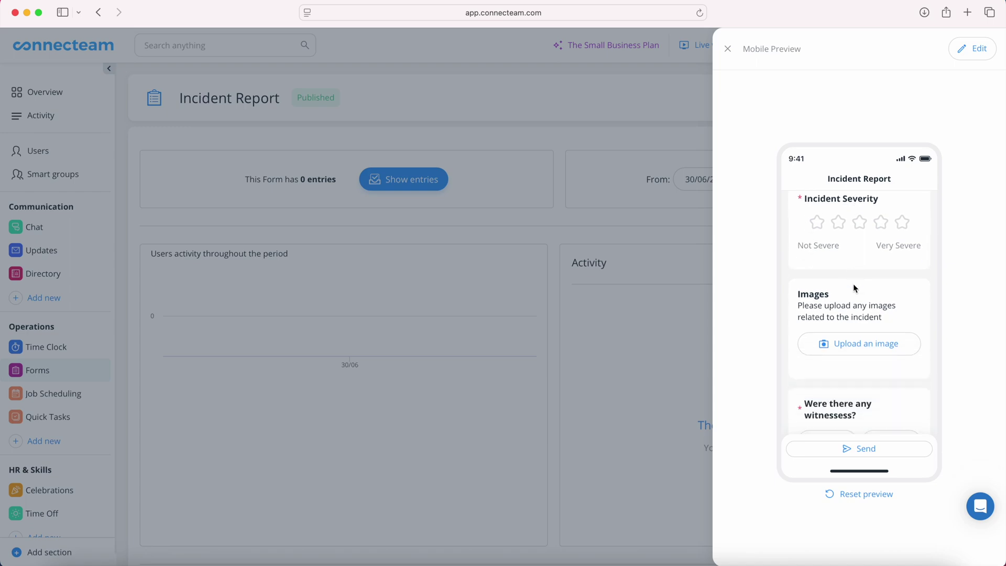
pyautogui.scroll(-2, 844, 347)
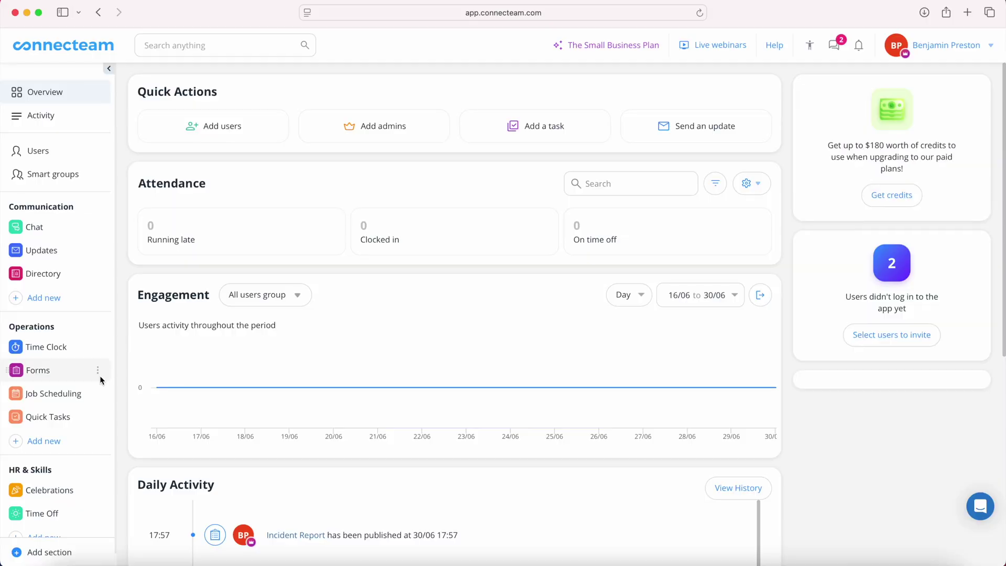
# Go to Quick Tasks and compare the My Tasks and Tasks Created By Me lists.
pyautogui.click(53, 416)
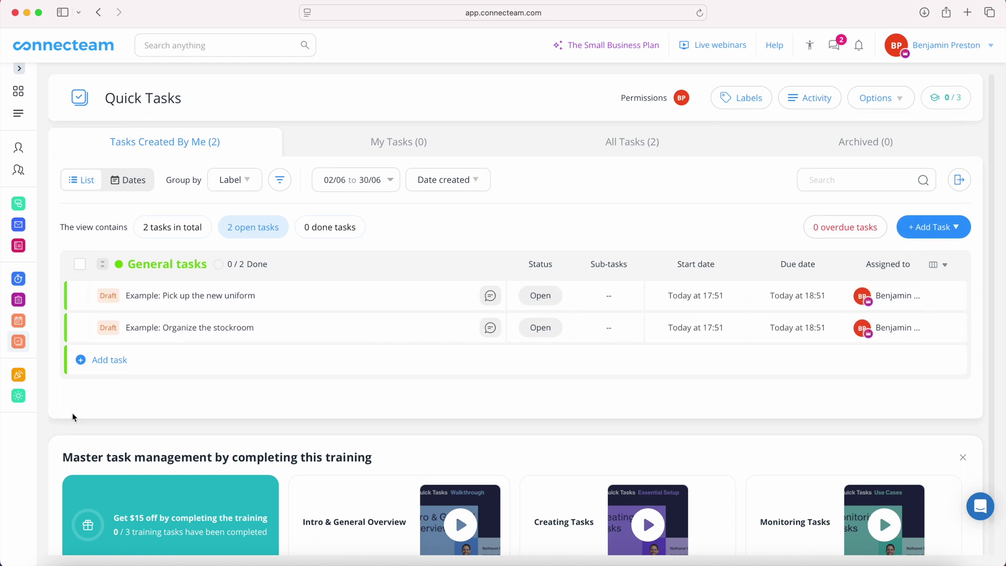
pyautogui.scroll(-1, 416, 308)
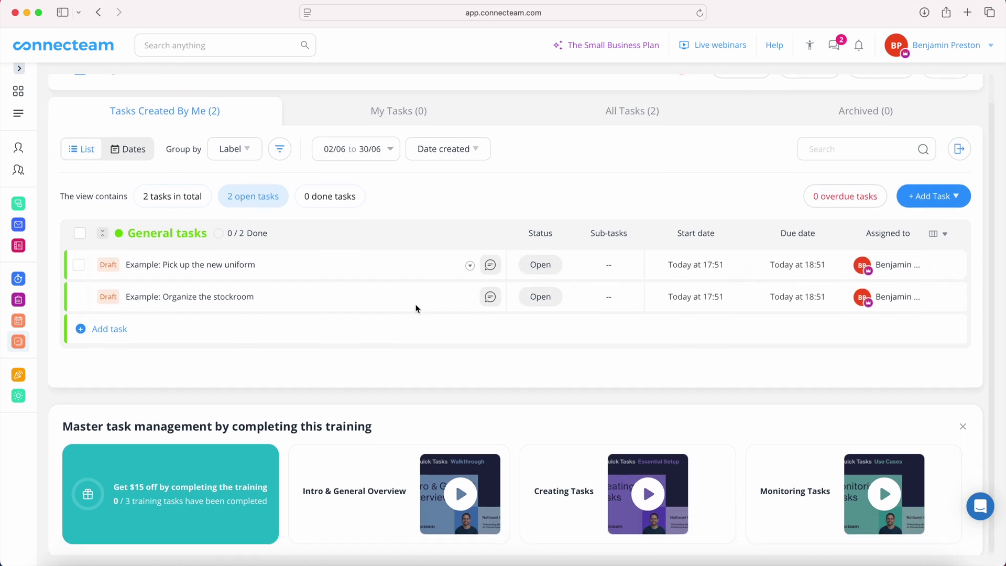
pyautogui.scroll(1, 514, 196)
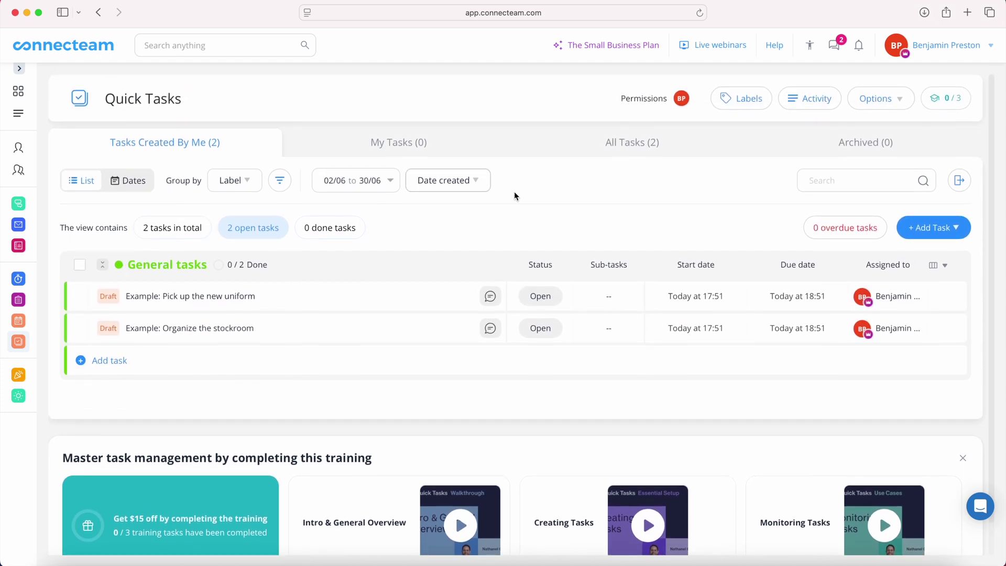
pyautogui.click(420, 150)
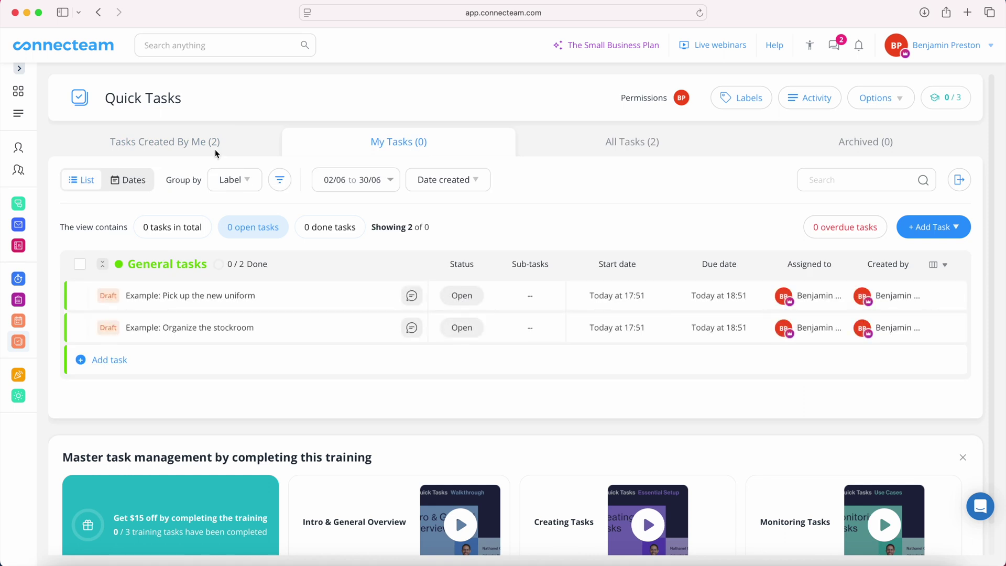
pyautogui.click(215, 151)
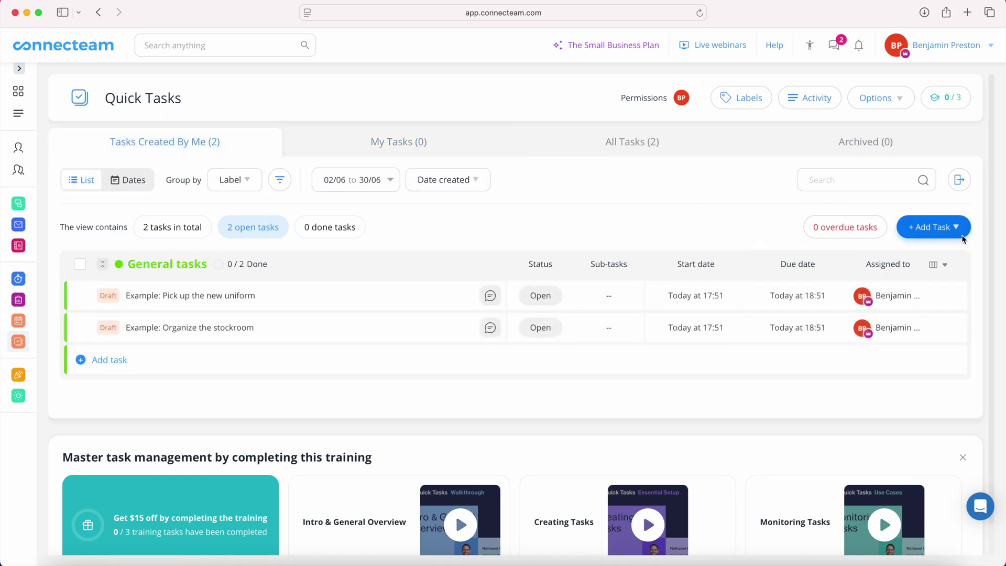
# Look at the Add Task dropdown options, then dismiss it without adding a task.
pyautogui.click(961, 236)
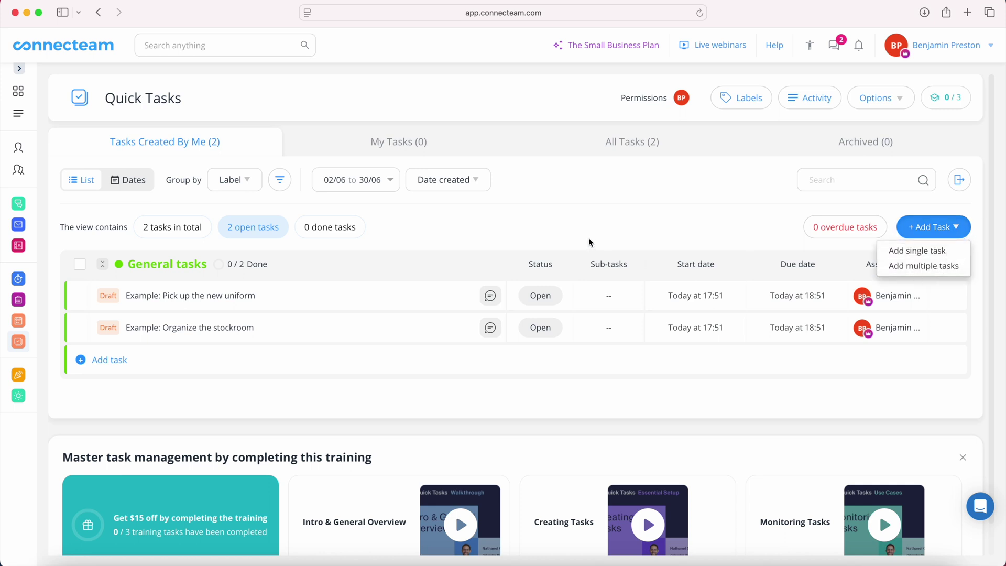
pyautogui.click(595, 211)
pyautogui.scroll(-1, 330, 295)
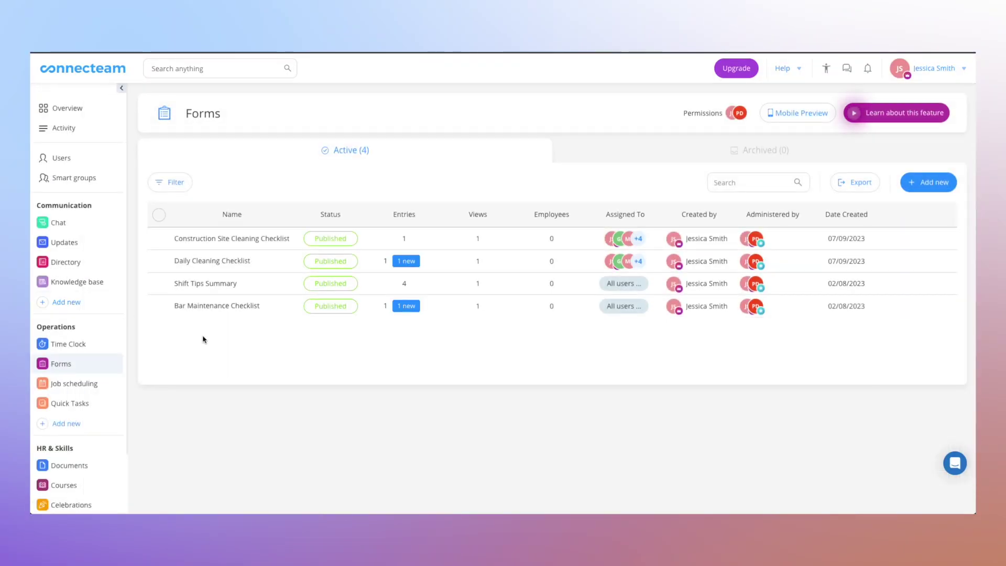
# Open the Shift Tips Summary form and display its 4 submitted entries.
pyautogui.click(205, 284)
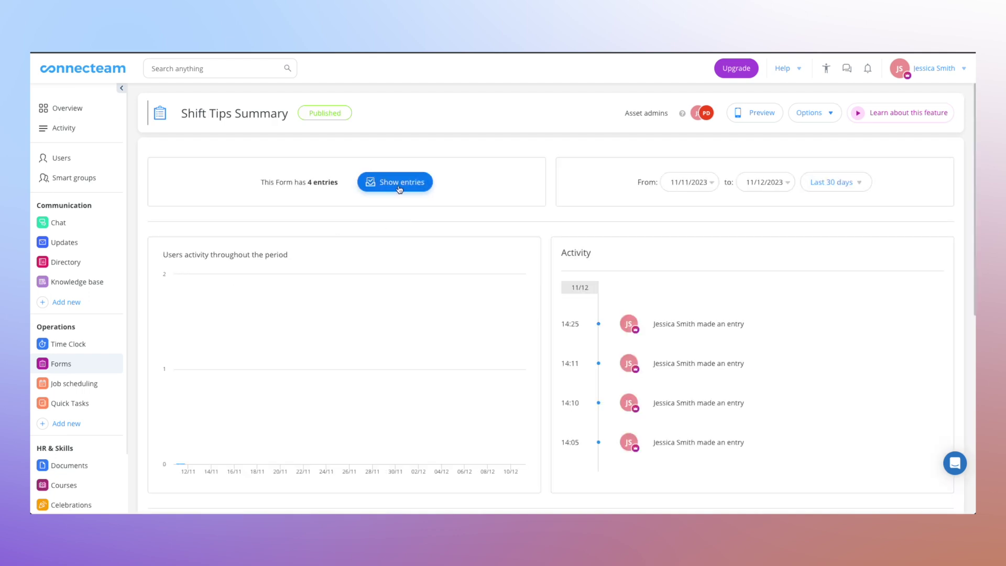
pyautogui.click(398, 187)
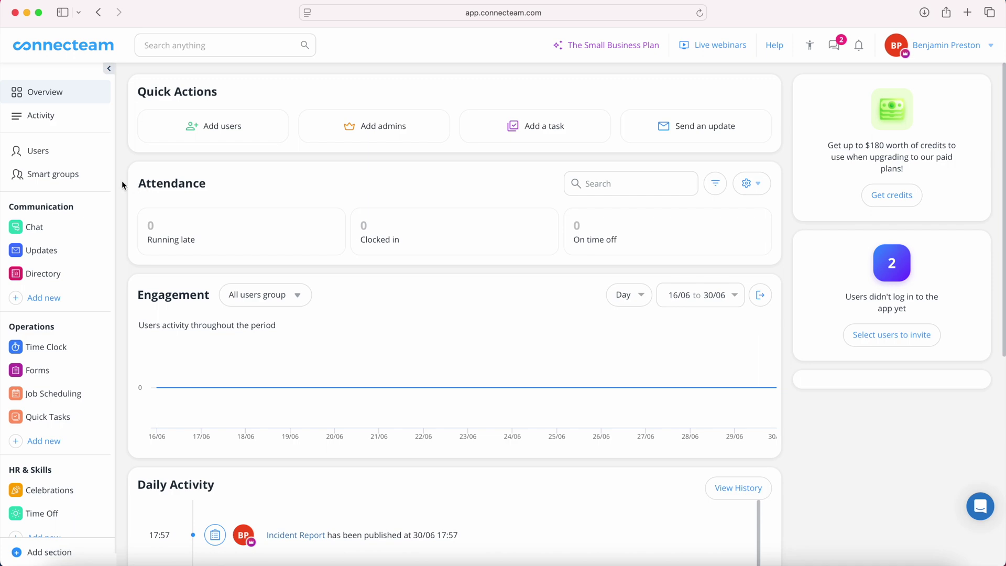
pyautogui.scroll(-7, 123, 185)
pyautogui.scroll(7, 122, 184)
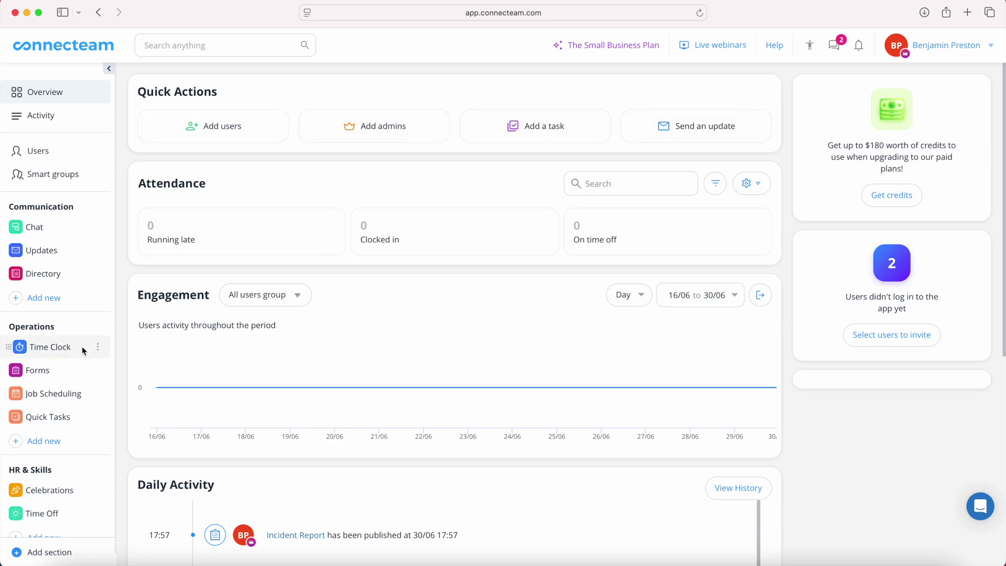
pyautogui.scroll(-1, 82, 346)
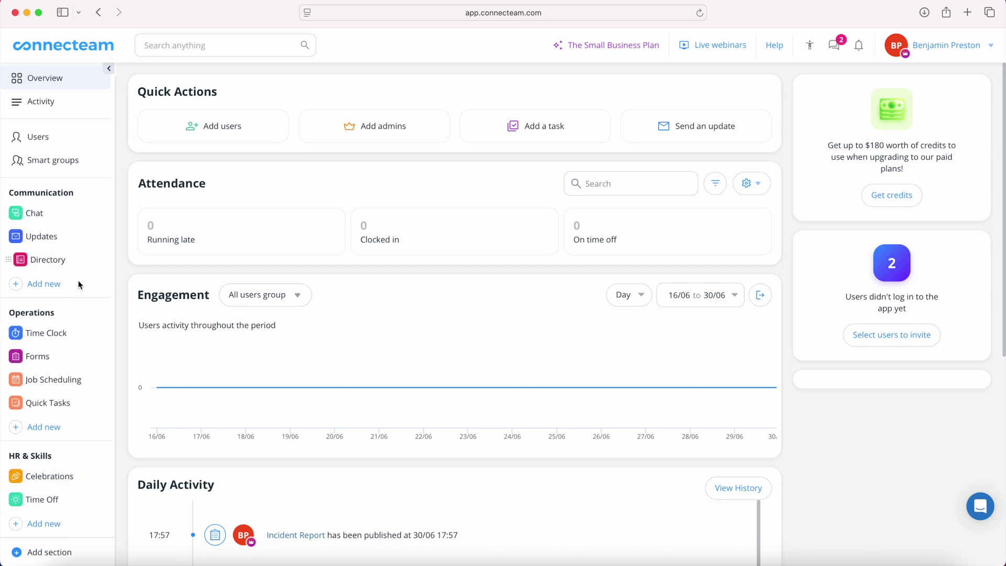
pyautogui.scroll(1, 68, 283)
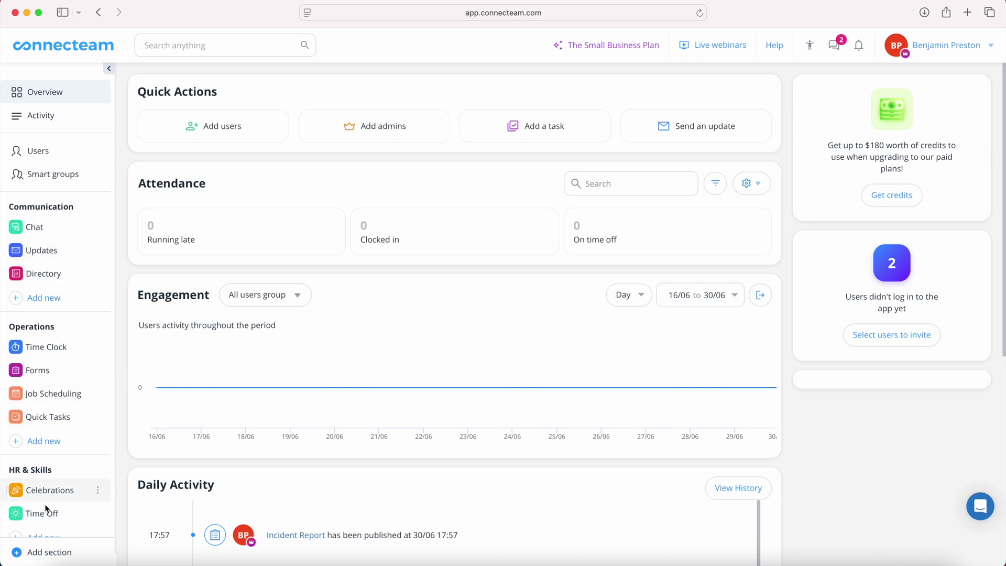
pyautogui.scroll(-1, 45, 510)
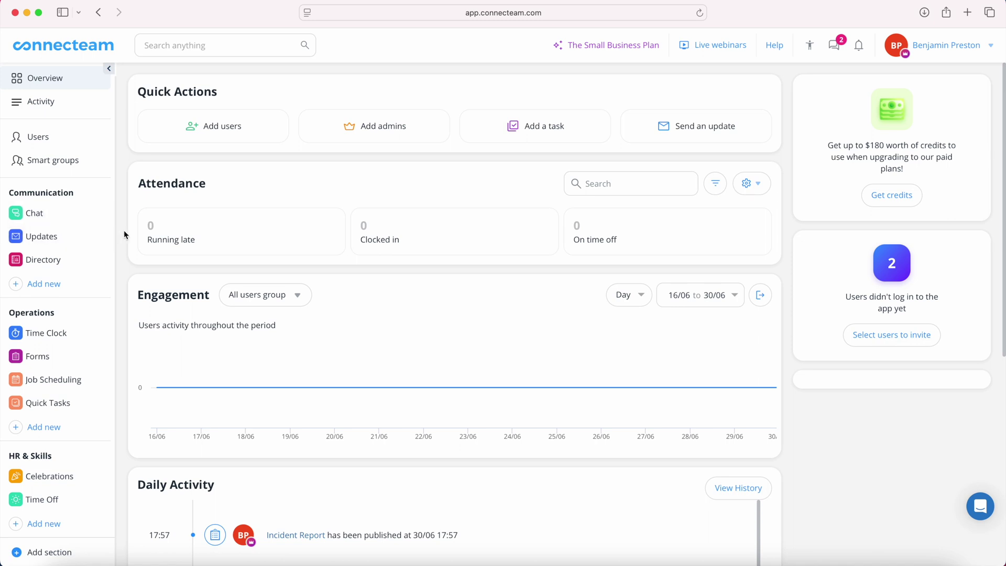
pyautogui.scroll(1, 61, 253)
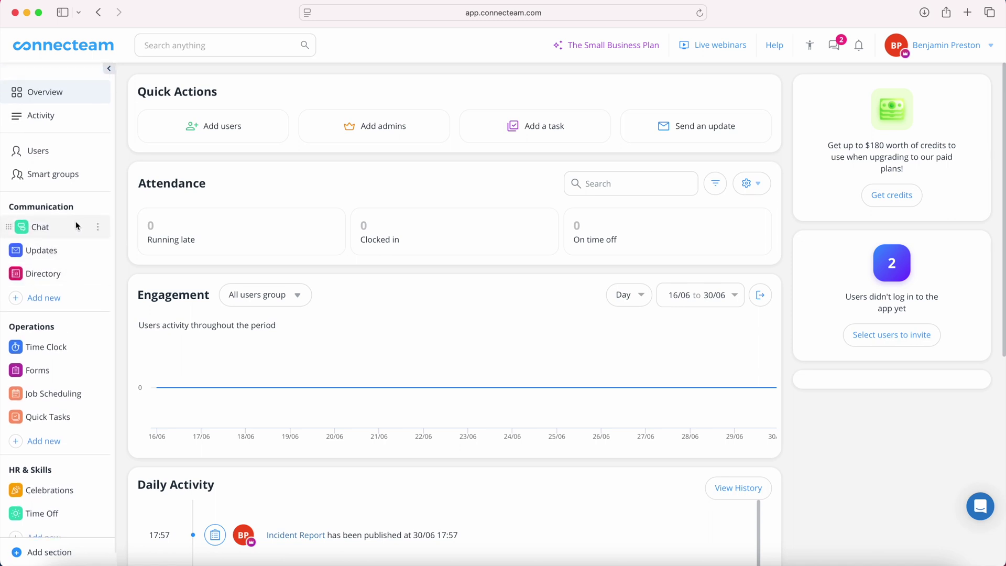